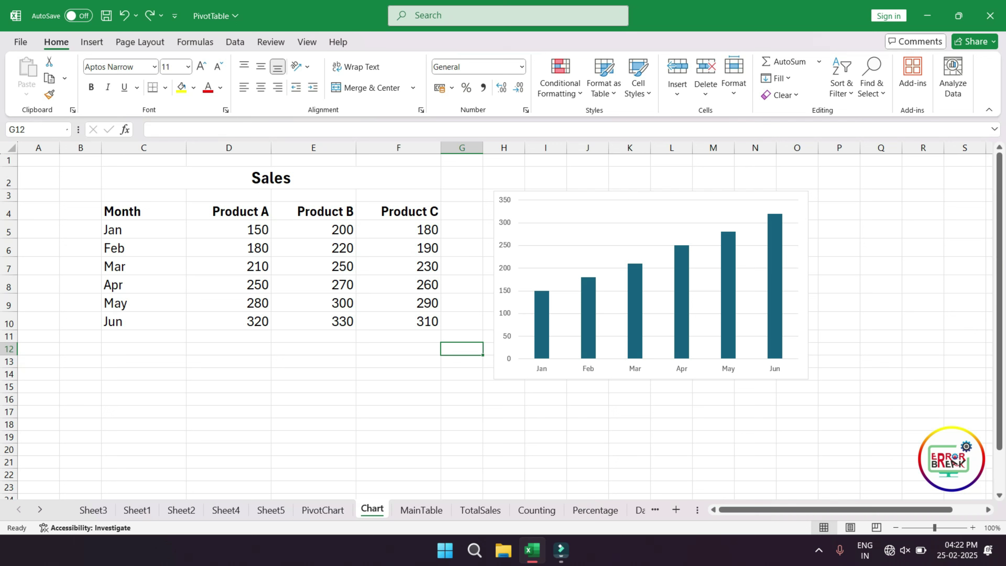
left_click_drag(143, 211, 143, 302)
left_click_drag(228, 211, 229, 321)
left_click(229, 386)
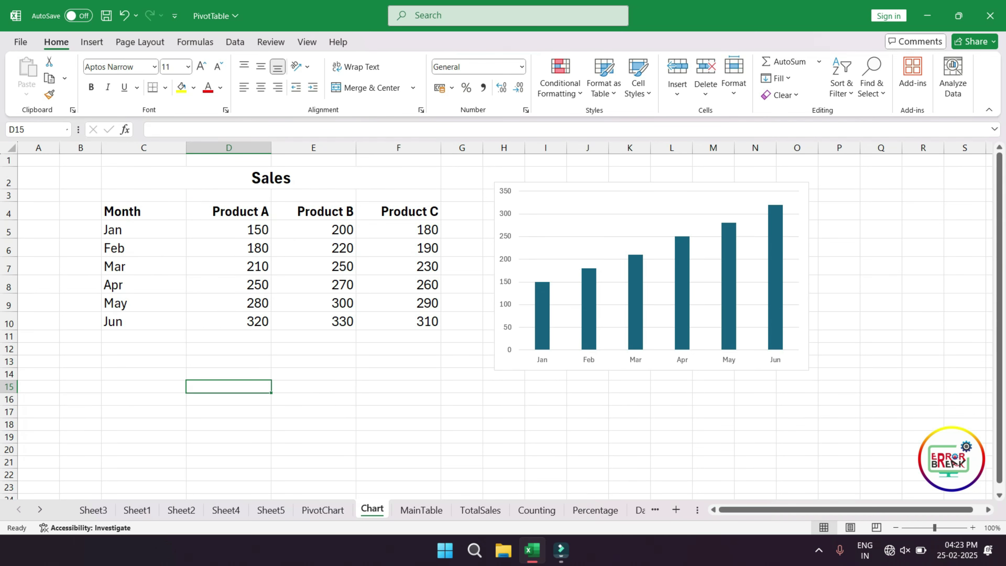
Extend the existing chart's data range to include Product B and delete the chart from the sheet.
left_click(651, 372)
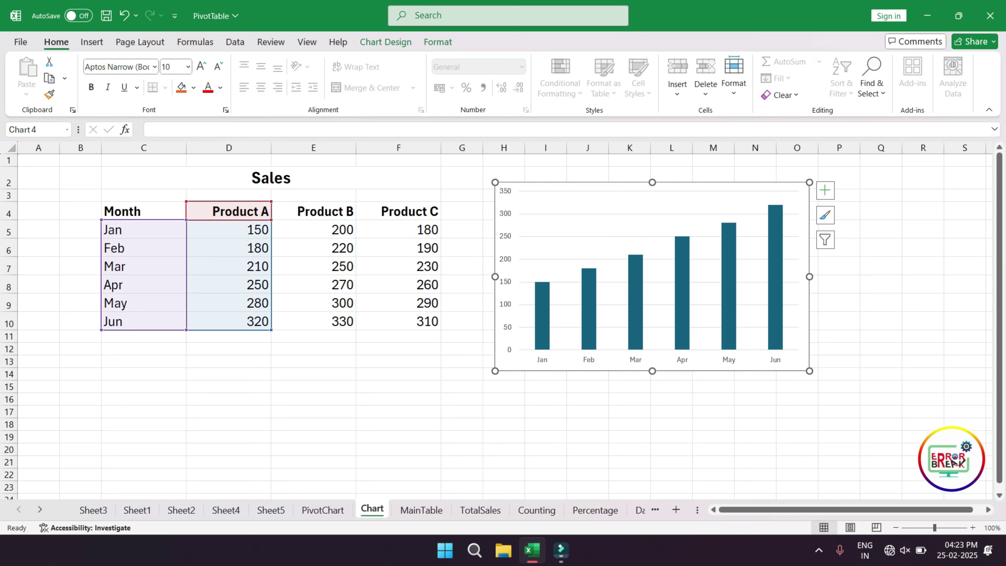
left_click_drag(271, 330, 357, 330)
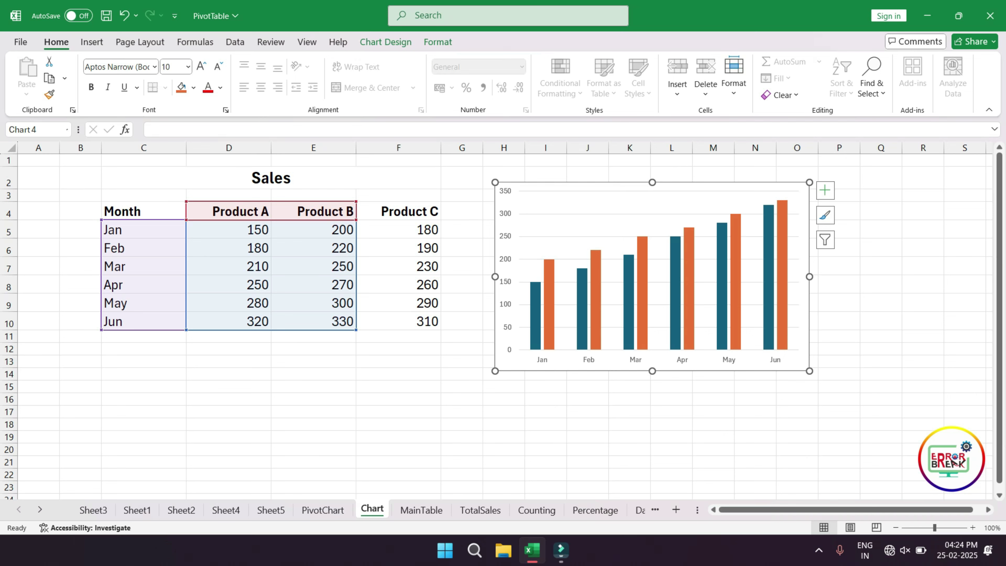
key("Delete")
left_click(228, 284)
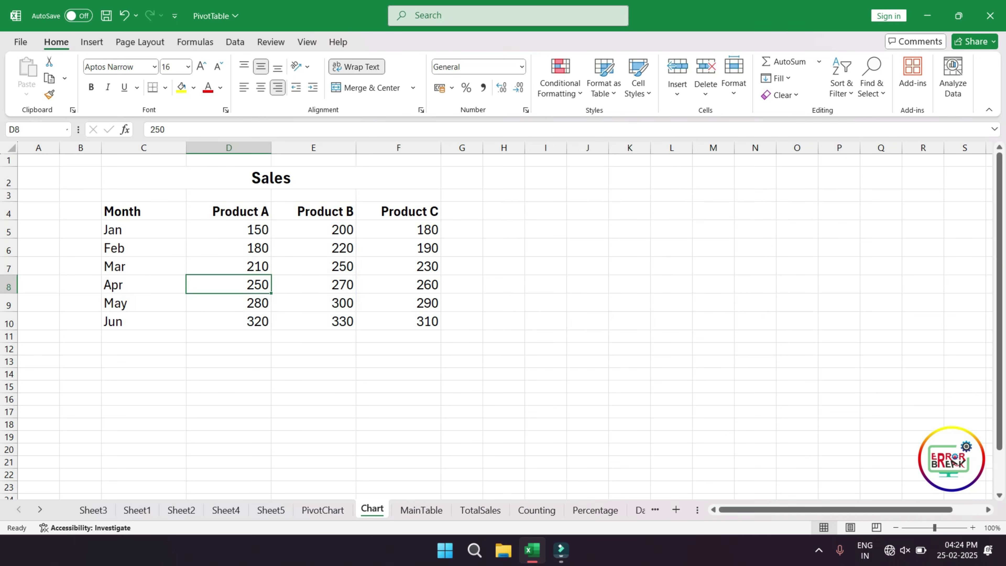
Select the Month and Product A data in C4:D10, trying out a default chart of it and undoing that chart.
left_click_drag(144, 211, 229, 321)
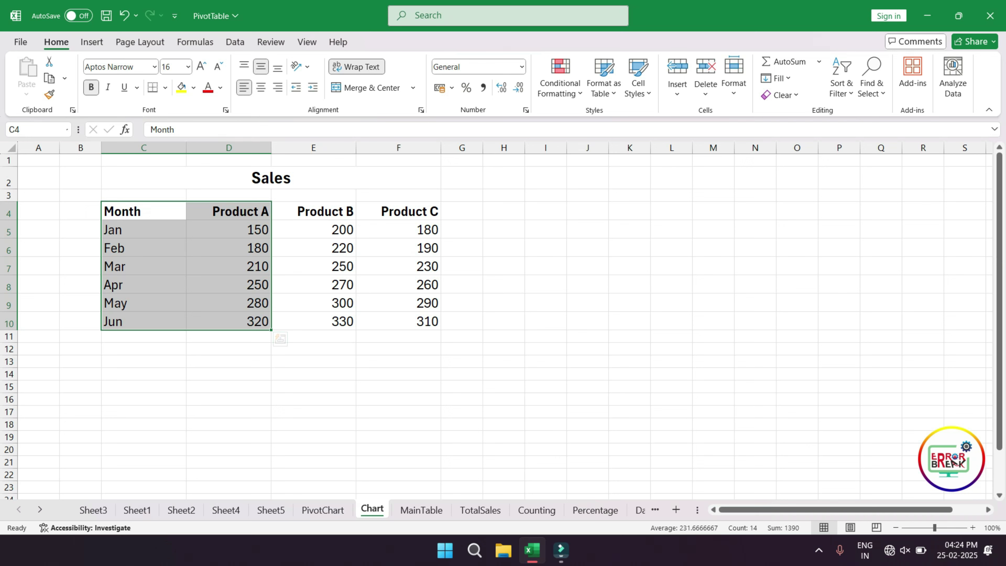
key("alt+F1")
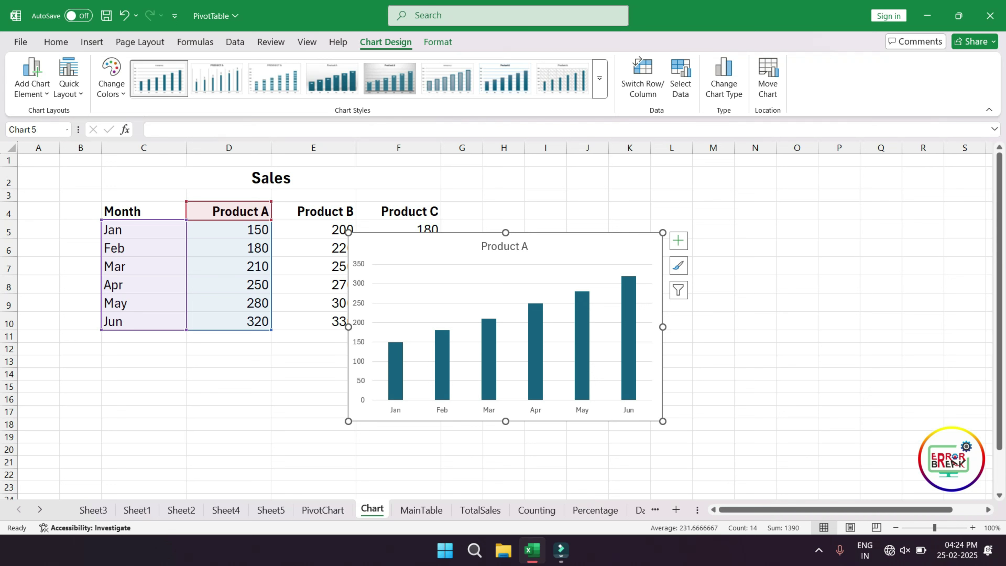
key("ctrl+z")
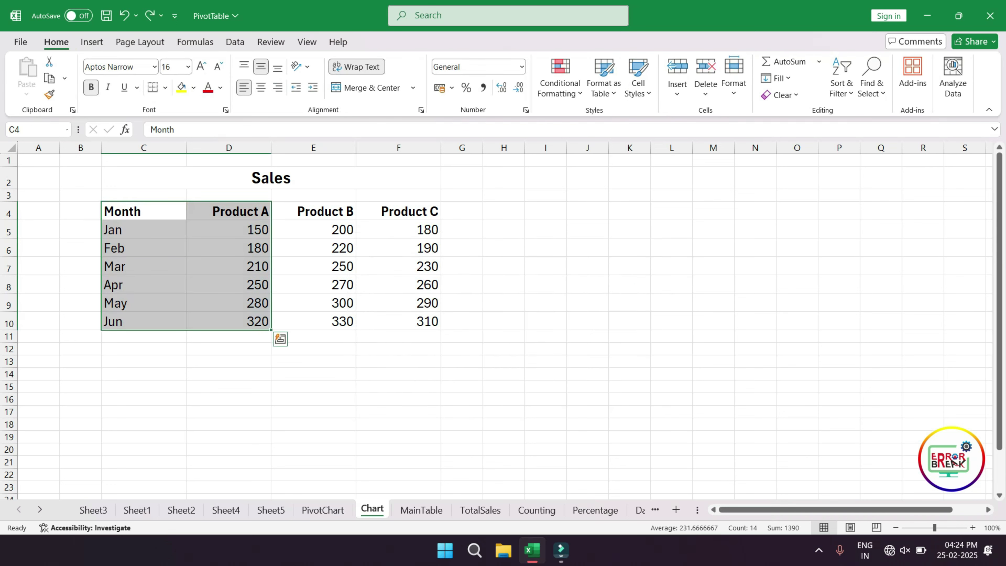
Insert a 2-D clustered column chart from the selected Month and Product A data and move it beside the table.
key("alt+n")
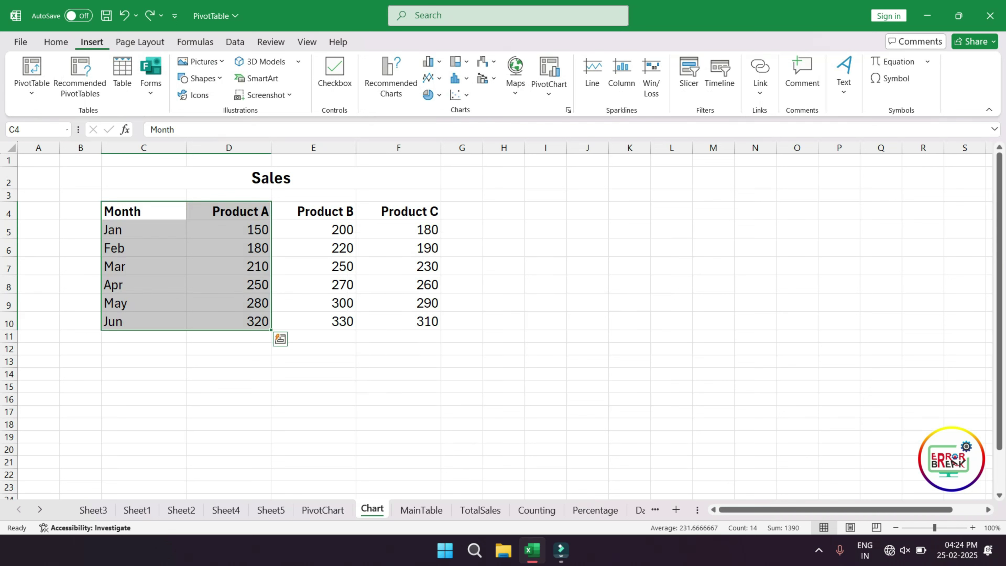
key("c")
key("1")
key("Escape")
left_click(459, 95)
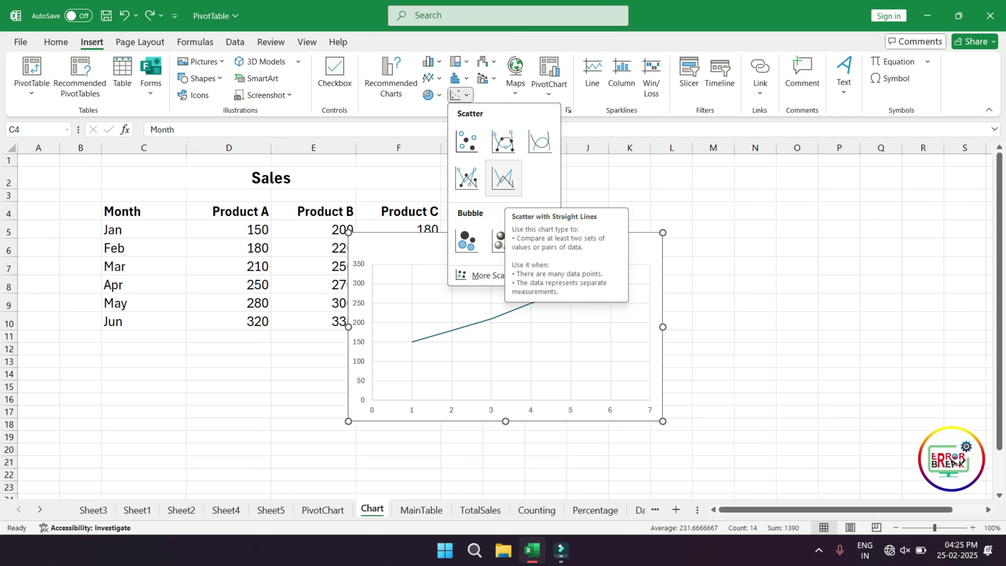
left_click(432, 61)
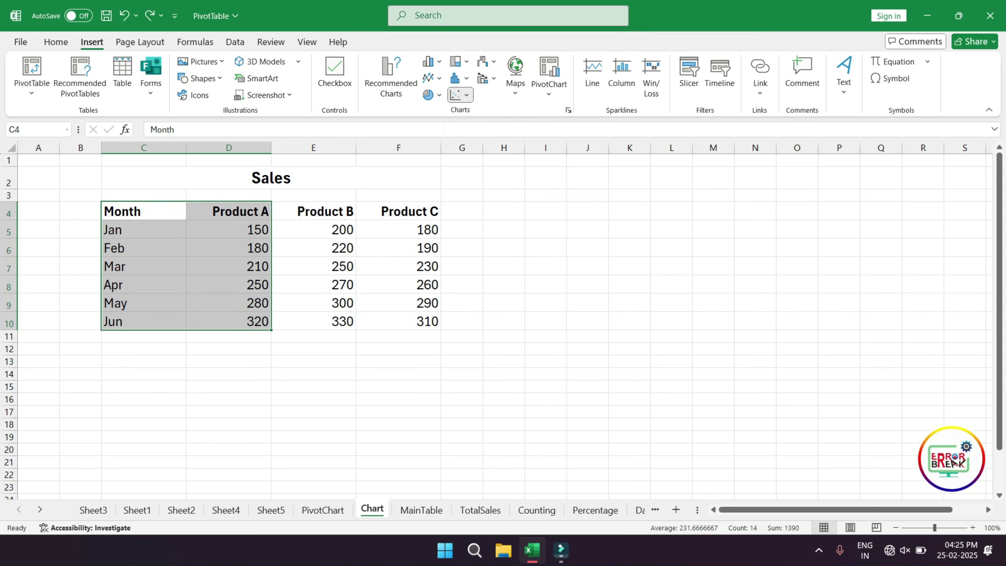
left_click(432, 61)
left_click(439, 107)
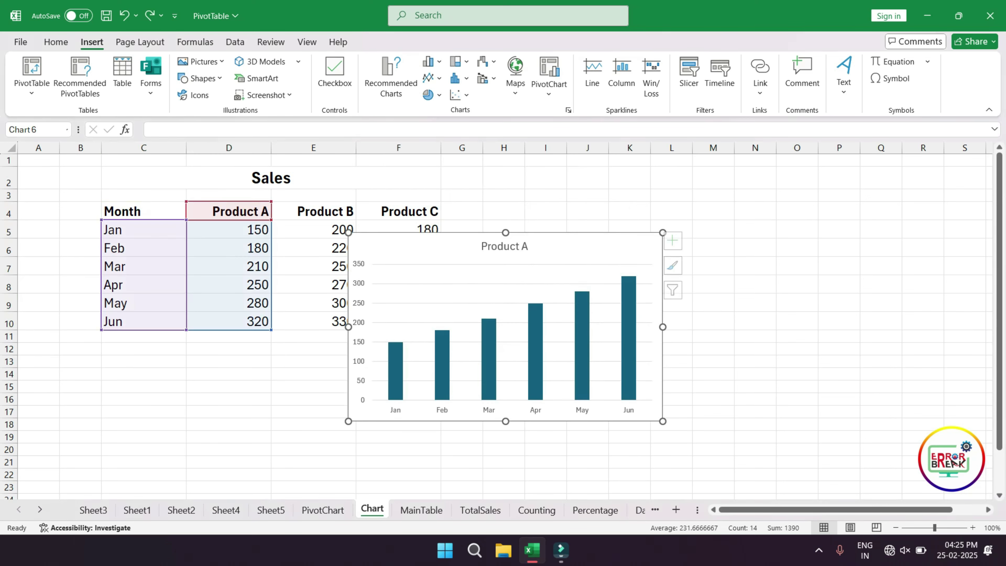
left_click_drag(397, 246, 545, 205)
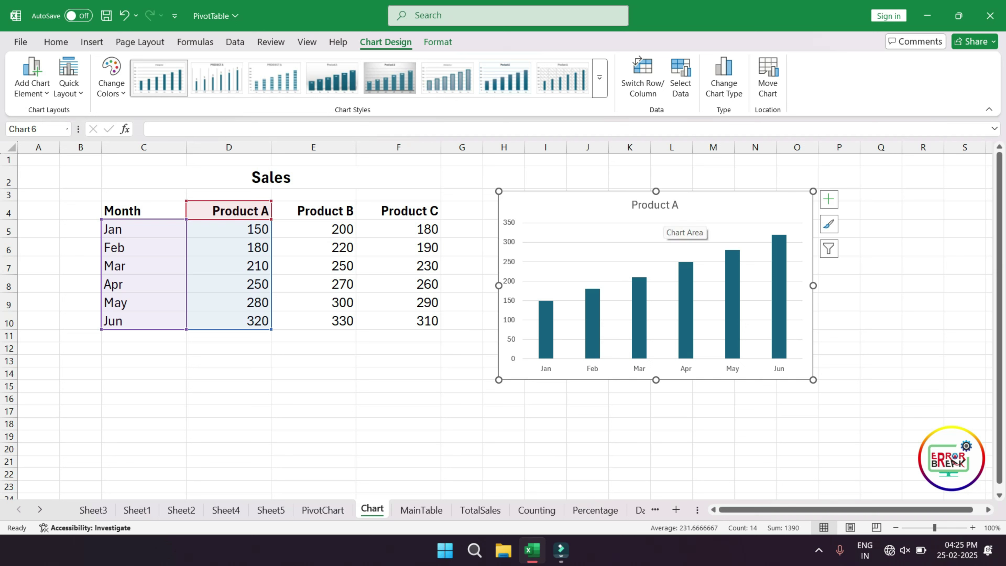
Open the formatting pane for the chart title and move the chart closer to the sales table.
double_click(648, 205)
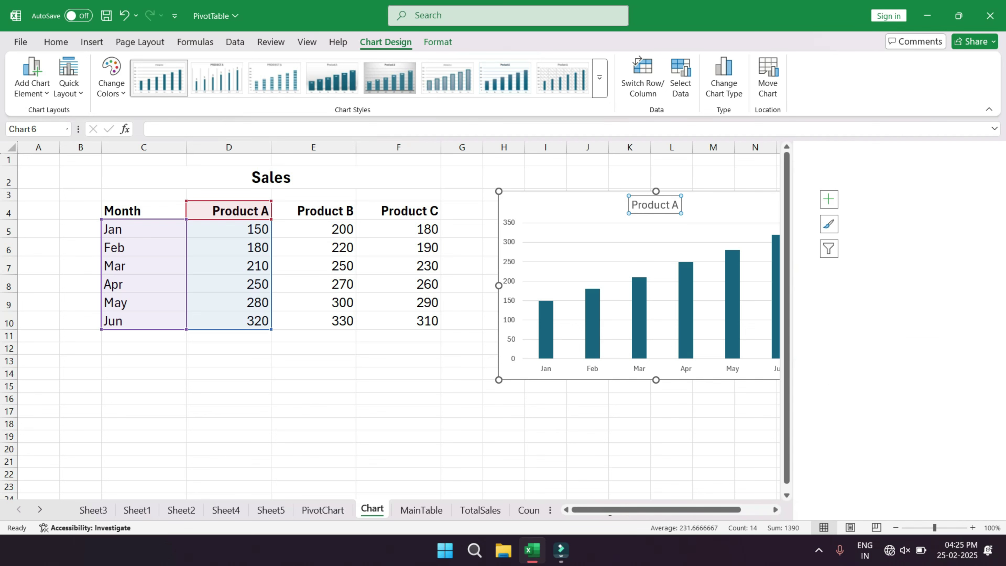
triple_click(647, 205)
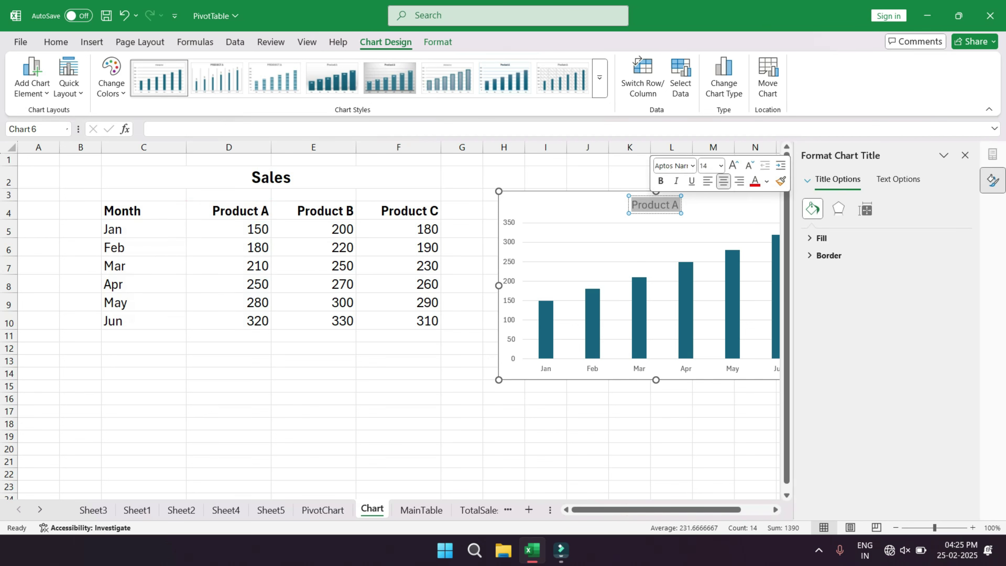
left_click(546, 175)
left_click(515, 198)
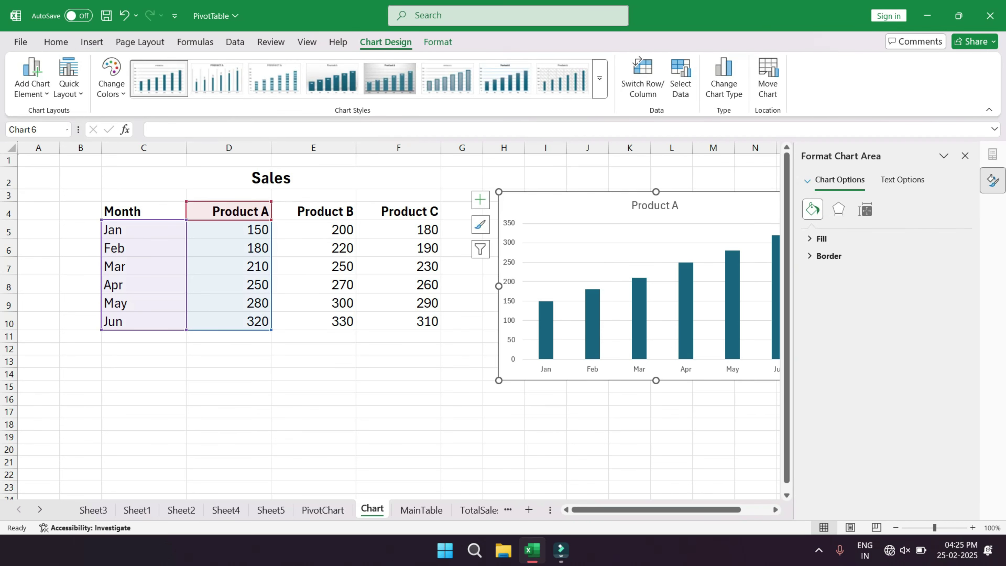
left_click_drag(515, 198, 471, 199)
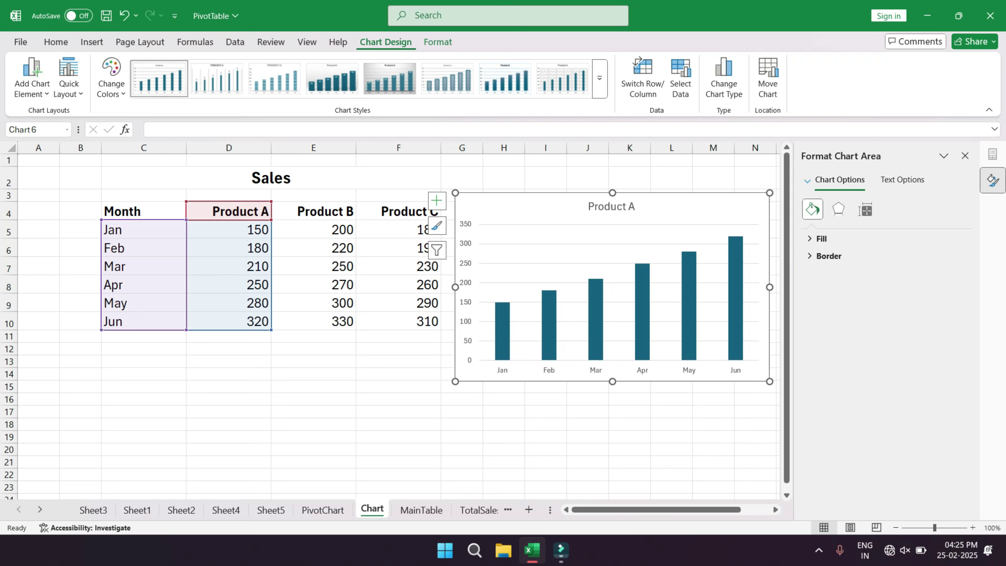
Nudge the chart slightly left and down, while reviewing its format and design options.
left_click(437, 42)
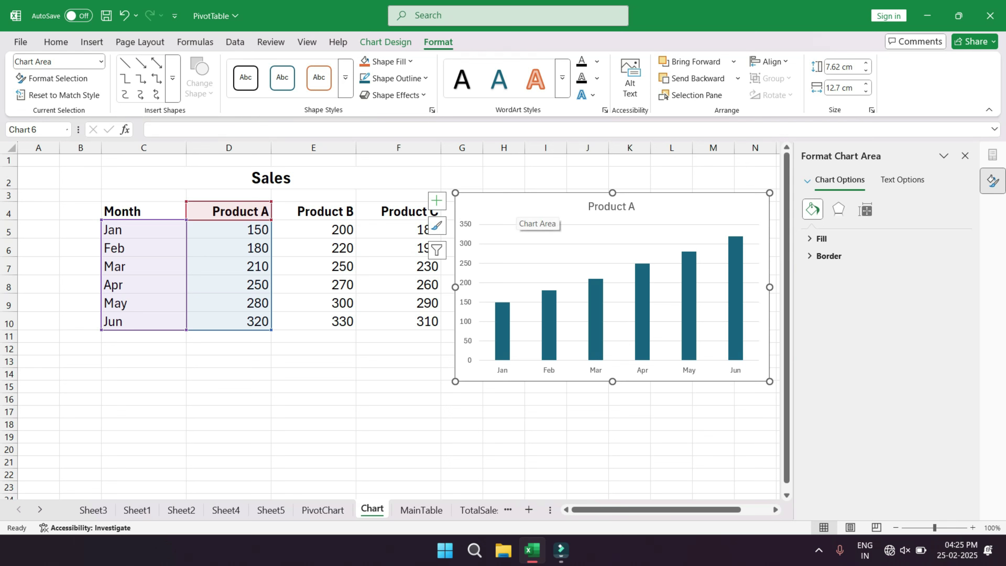
left_click_drag(517, 216, 519, 217)
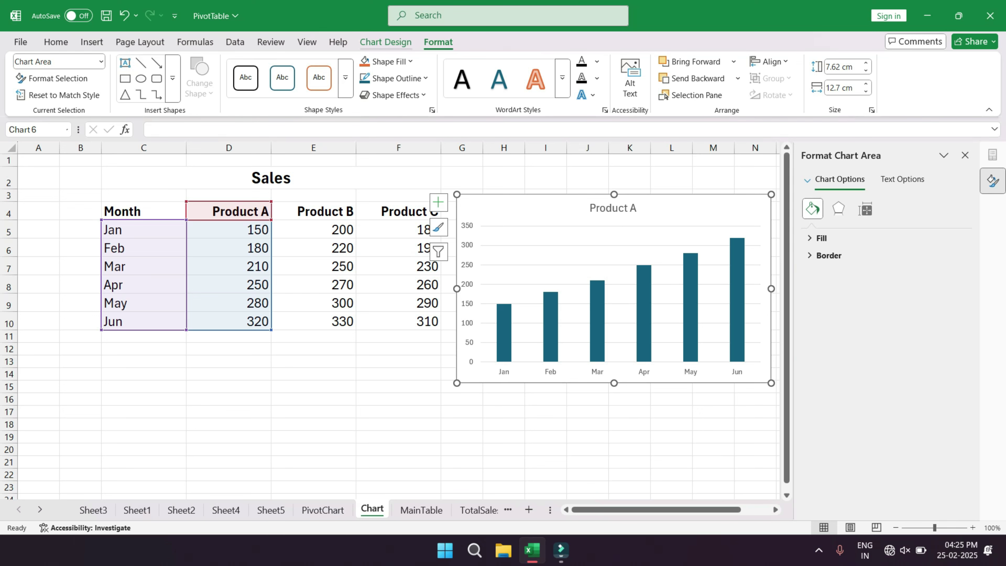
left_click(385, 42)
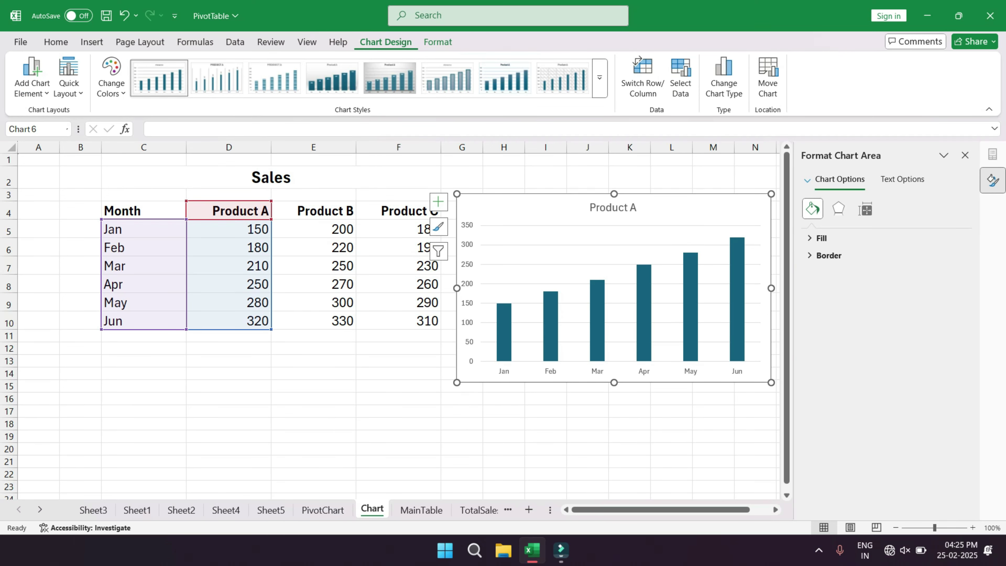
left_click_drag(514, 198, 508, 205)
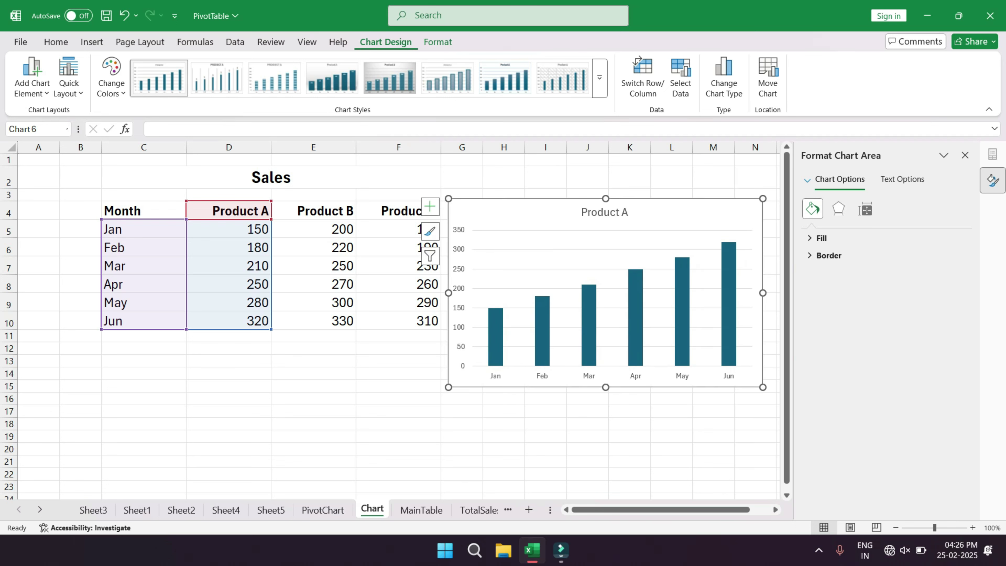
Remove the primary horizontal axis from the Product A chart and undo the removal.
left_click(32, 75)
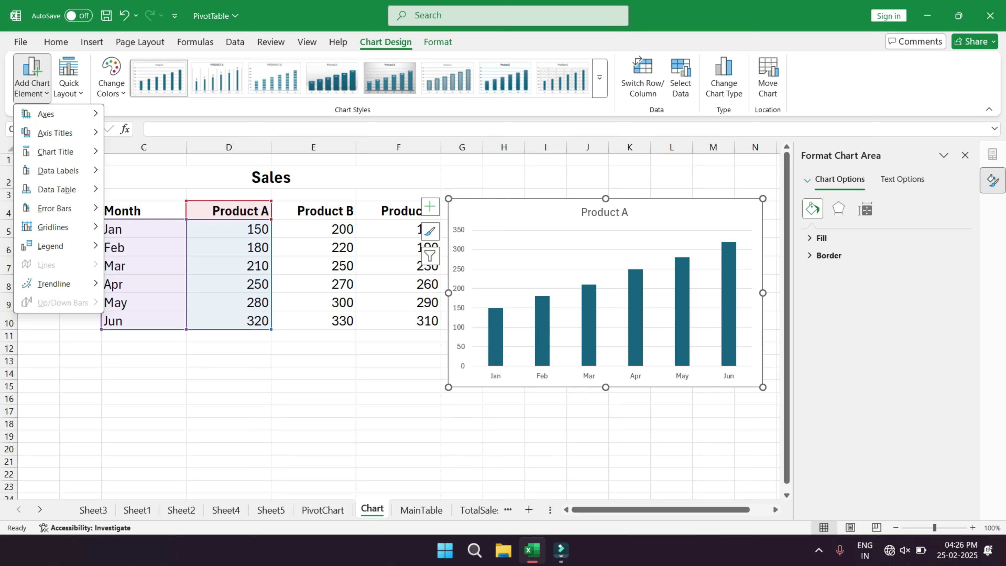
mouse_move(56, 113)
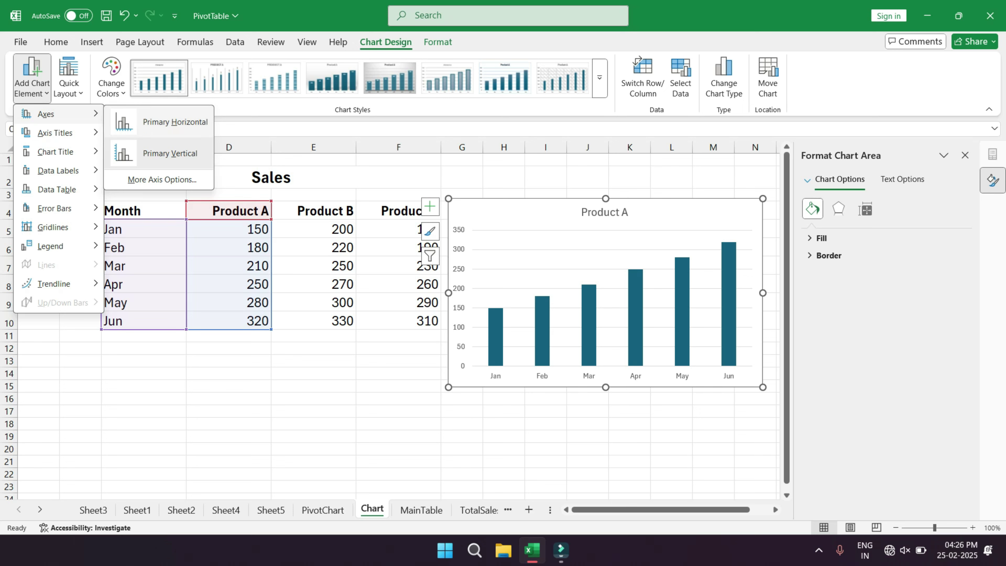
left_click(166, 121)
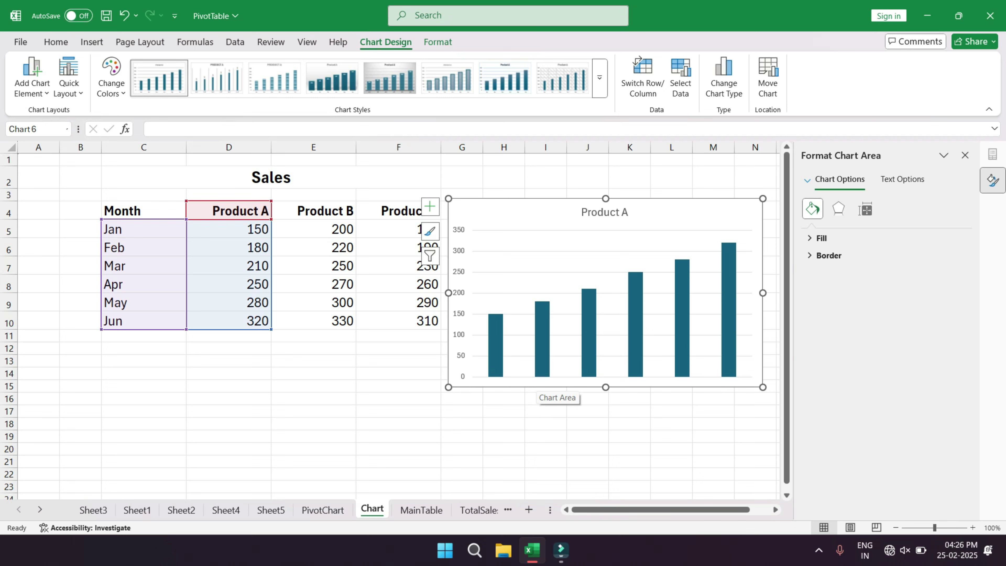
key("ctrl+z")
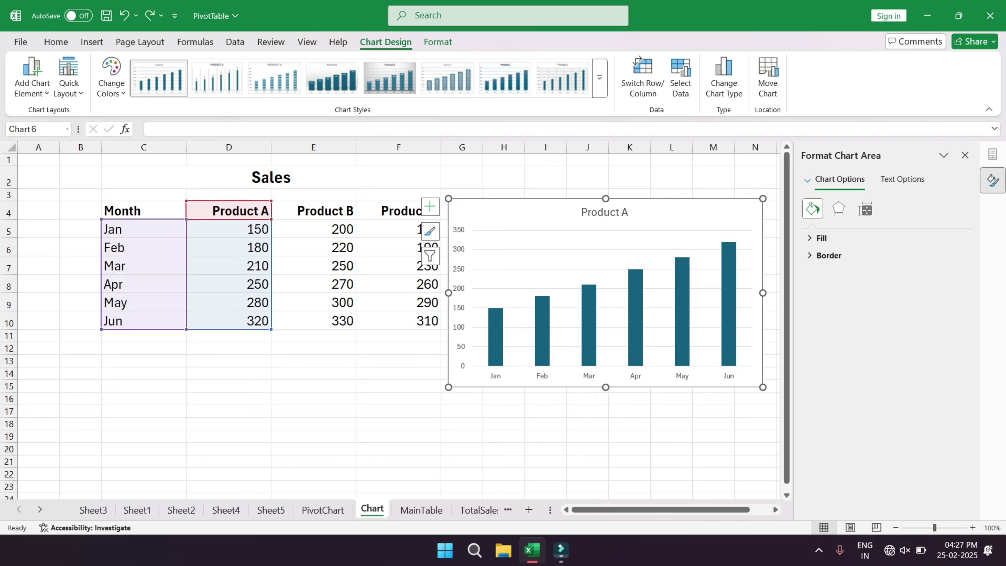
Add a primary horizontal axis title to the Product A chart.
left_click(32, 80)
mouse_move(56, 114)
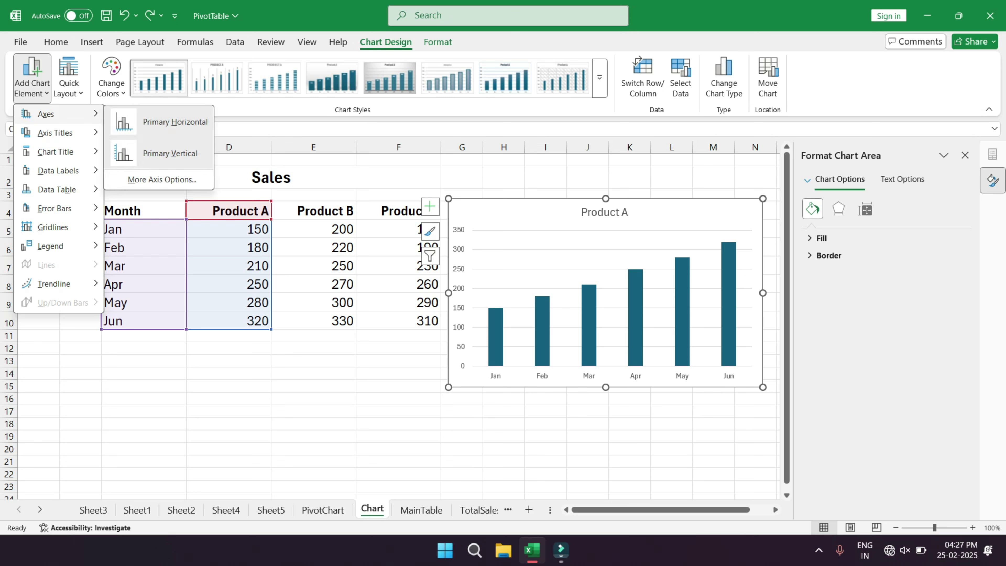
left_click(170, 153)
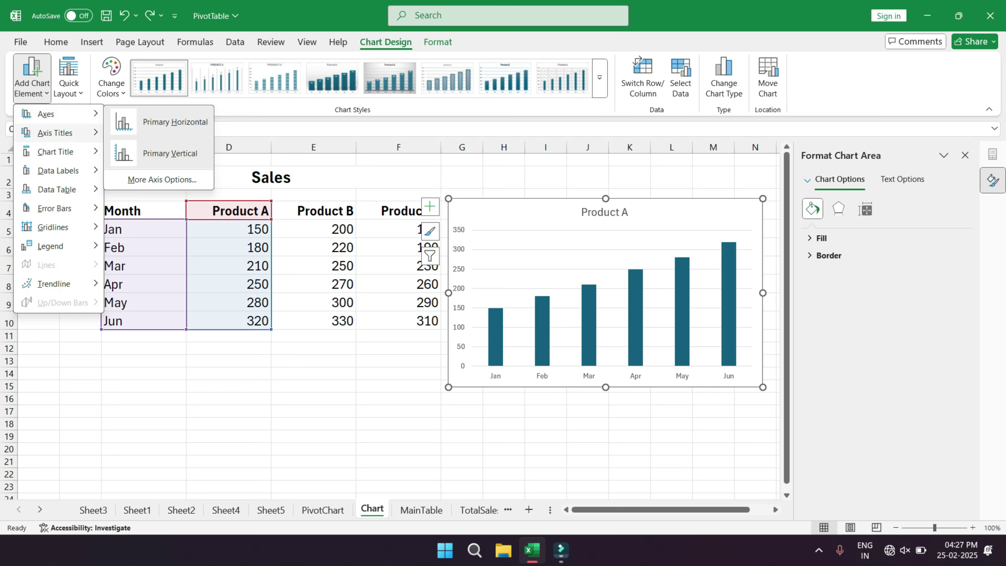
mouse_move(60, 133)
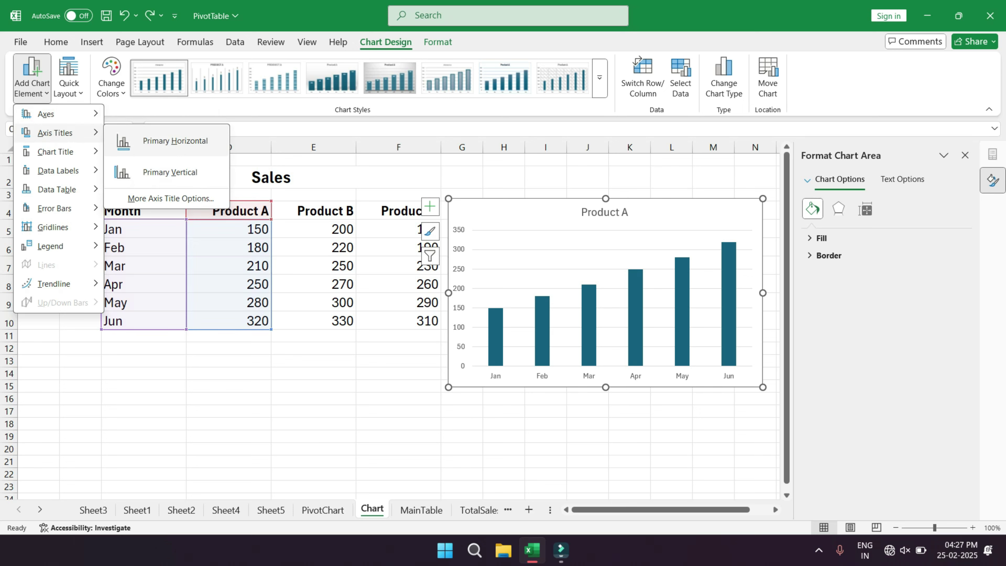
left_click(175, 141)
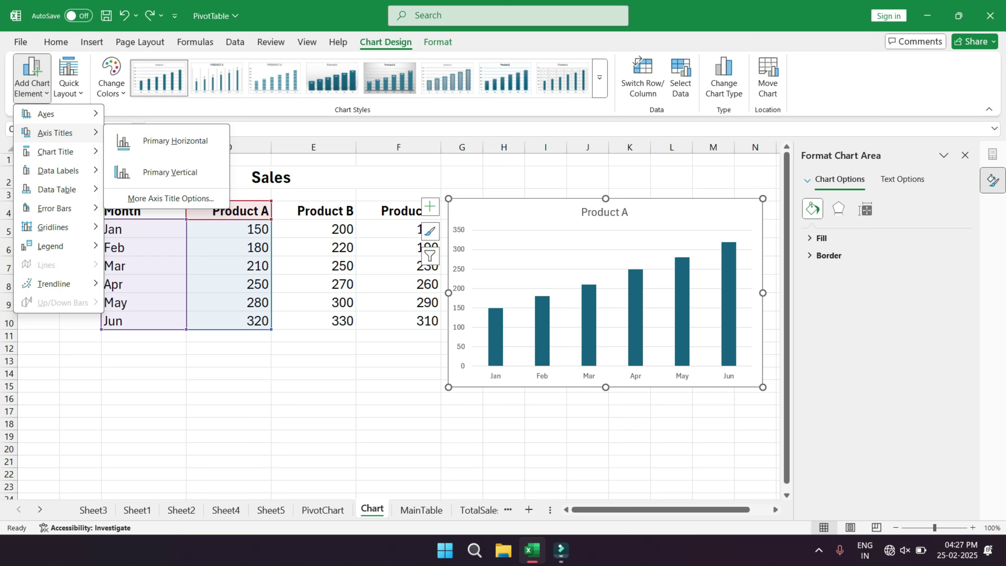
left_click(175, 141)
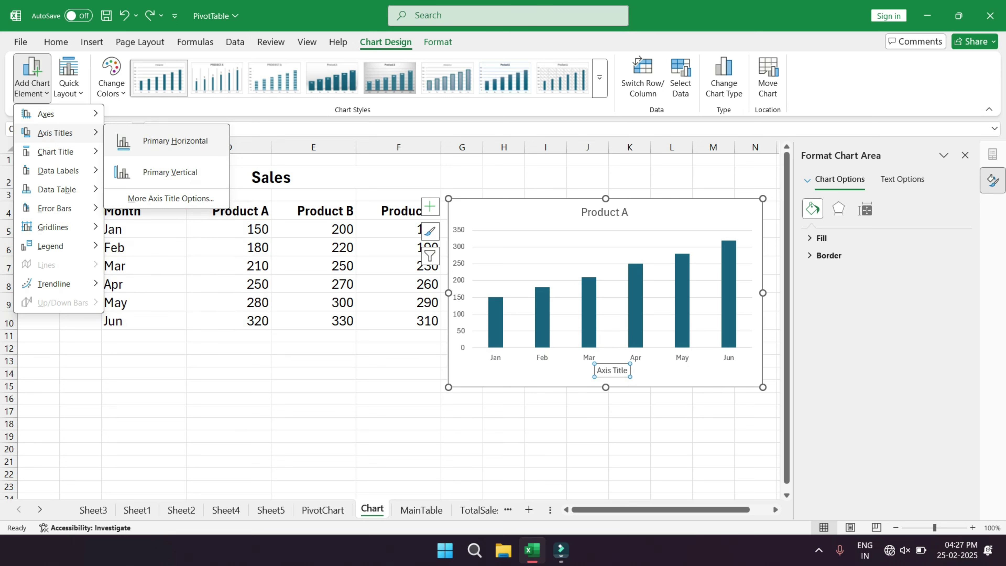
left_click(175, 140)
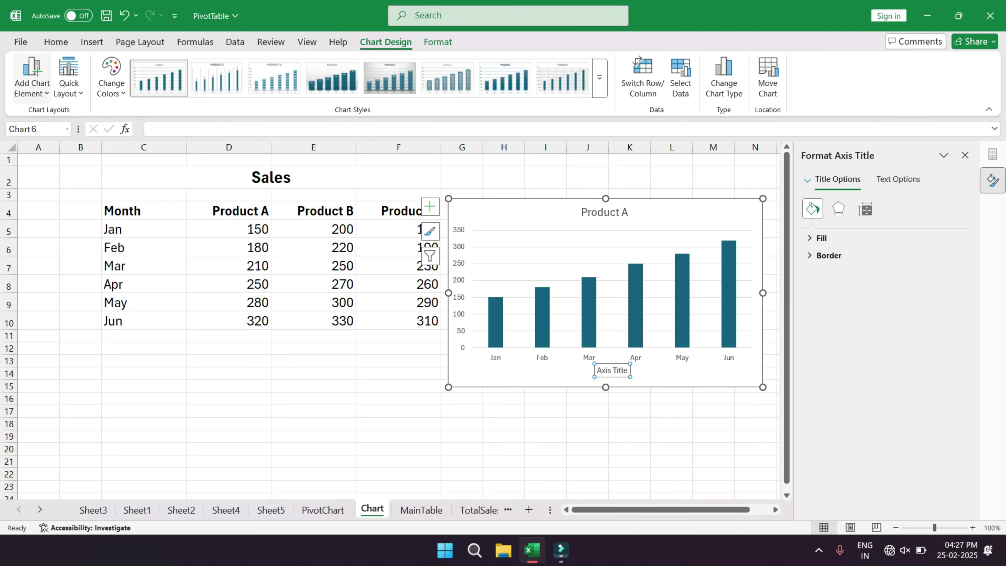
Add a primary vertical axis title to the Product A chart.
left_click(31, 75)
mouse_move(55, 133)
left_click(170, 171)
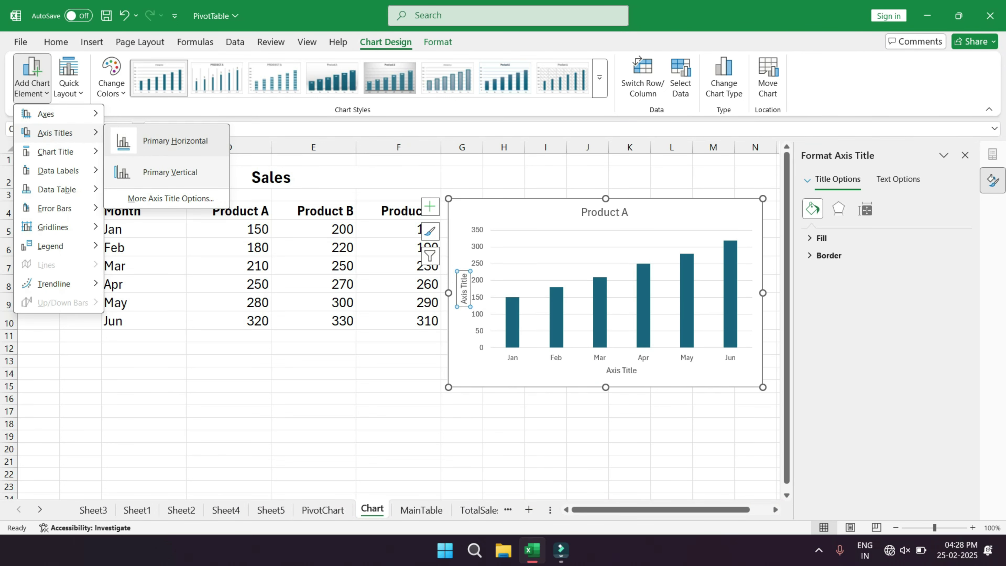
key("Escape")
key("Escape")
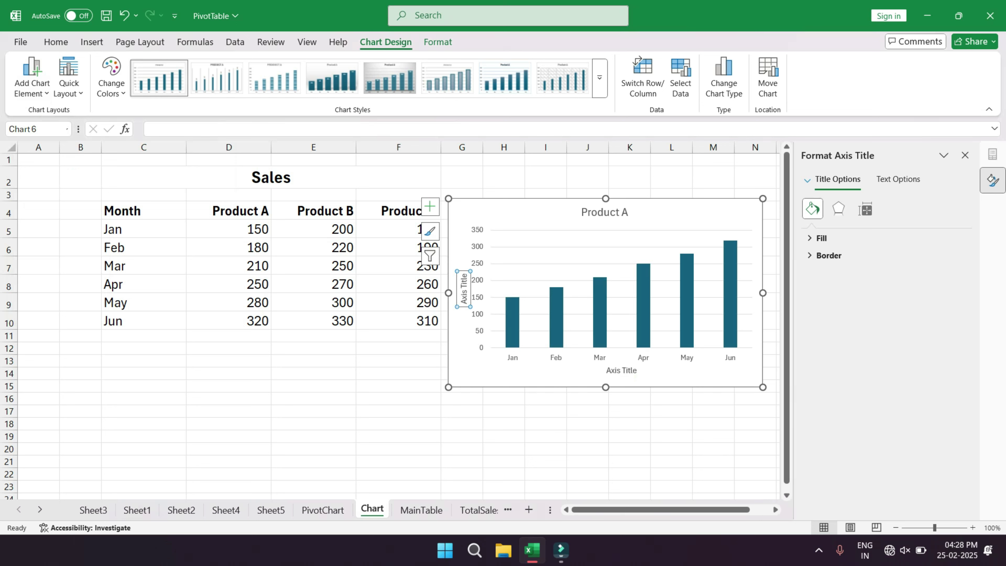
Change the horizontal axis title text to "Name of Months".
left_click(621, 371)
triple_click(622, 370)
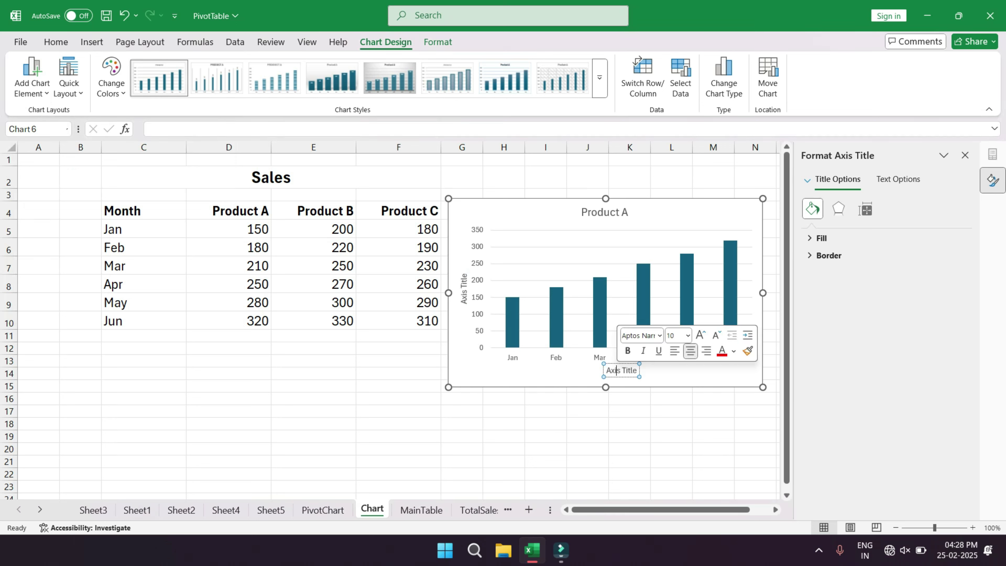
type("Nam")
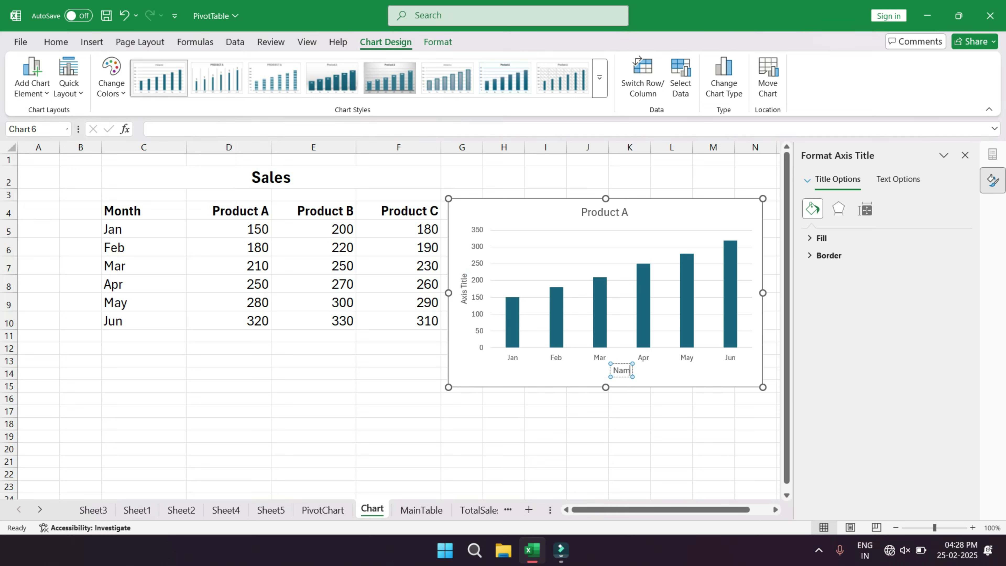
type("e of Months")
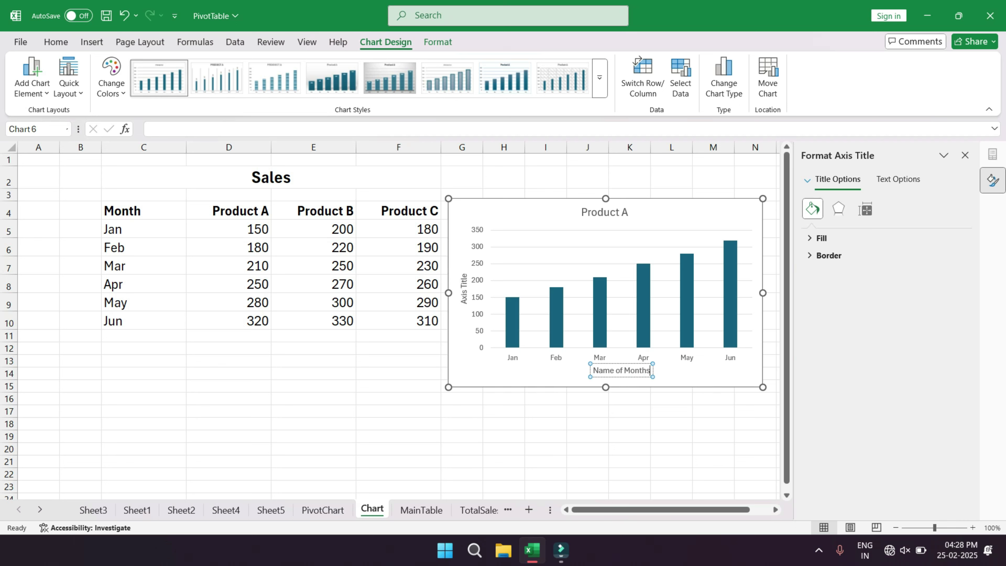
Change the vertical axis title text to "Amount".
double_click(464, 281)
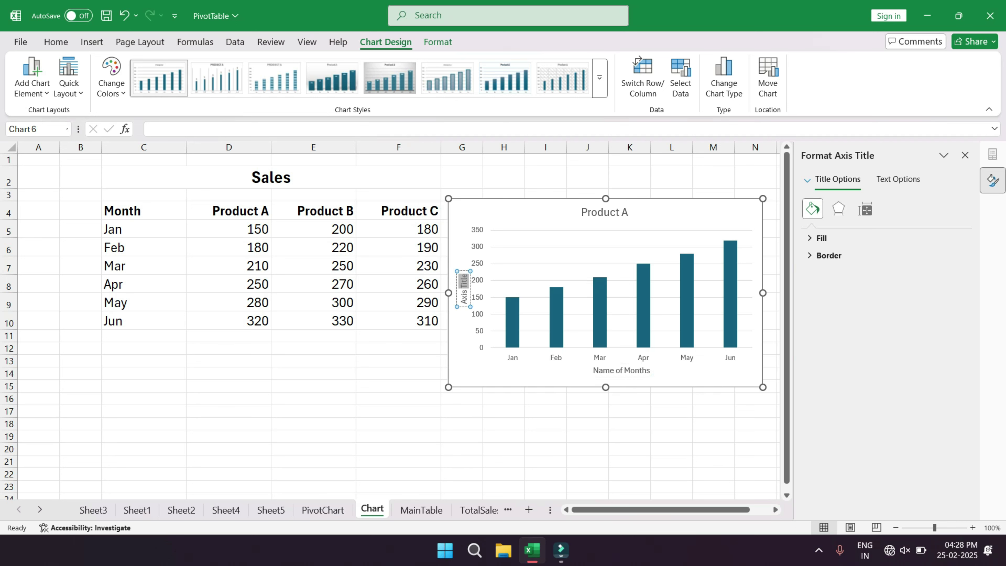
key("ctrl+a")
type("Amount")
left_click(398, 411)
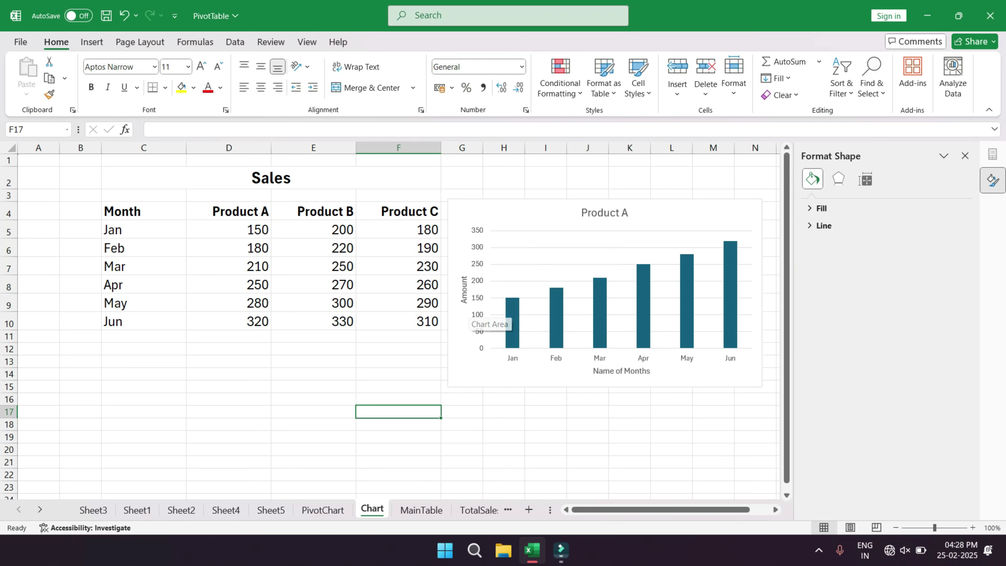
Add data labels to the Product A chart in the Center position.
left_click(473, 323)
left_click(31, 80)
mouse_move(55, 152)
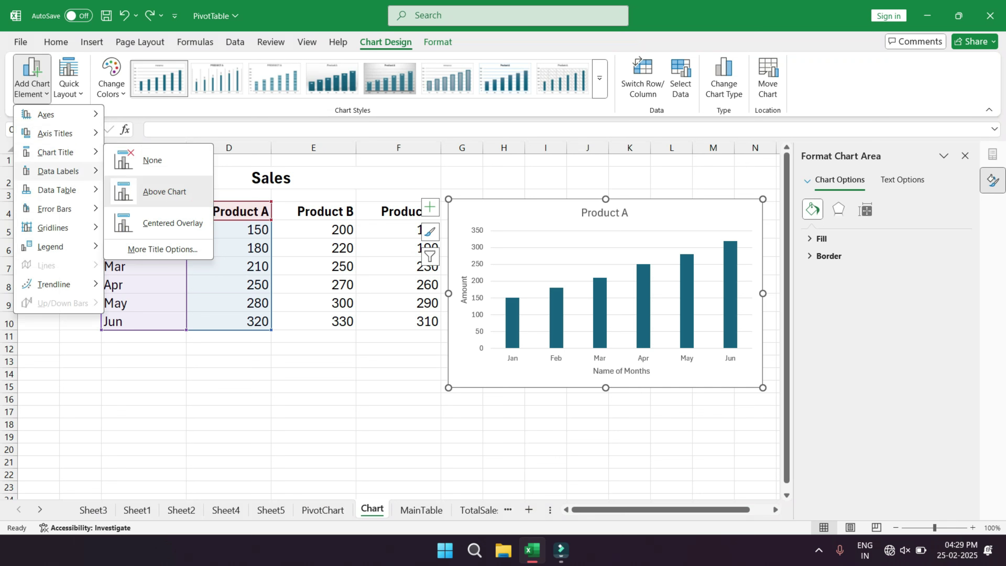
mouse_move(58, 171)
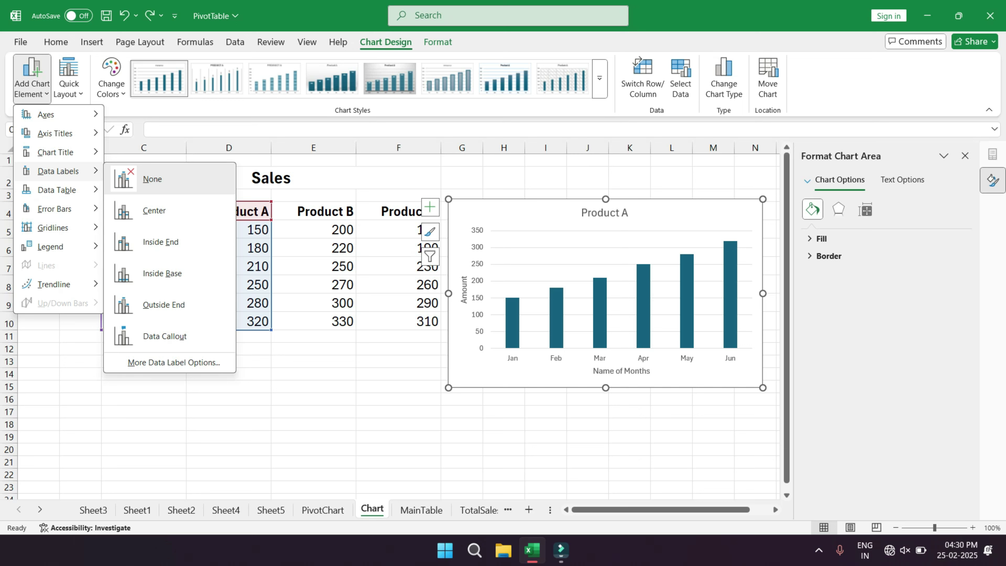
scroll(550, 321, "up", 3)
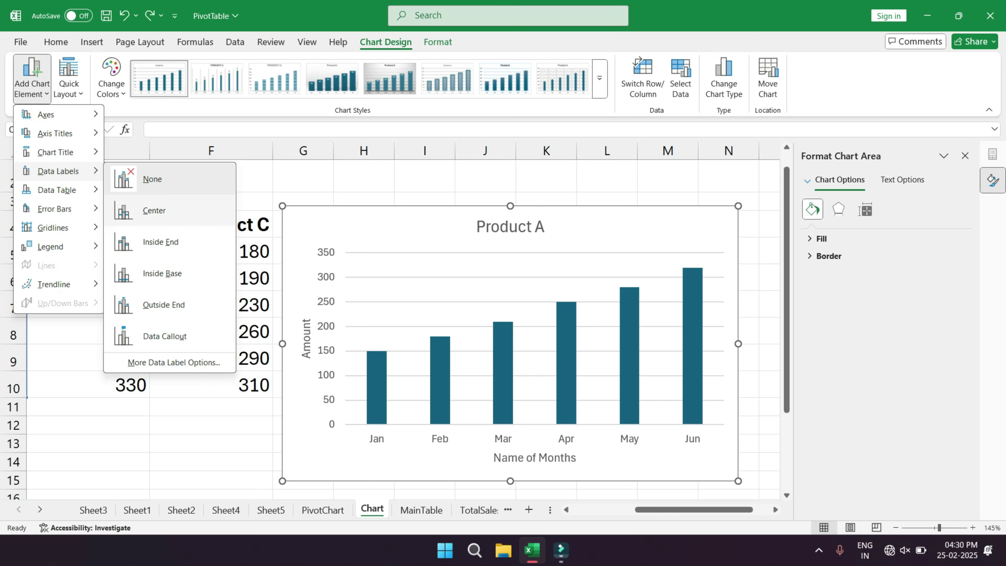
left_click(154, 210)
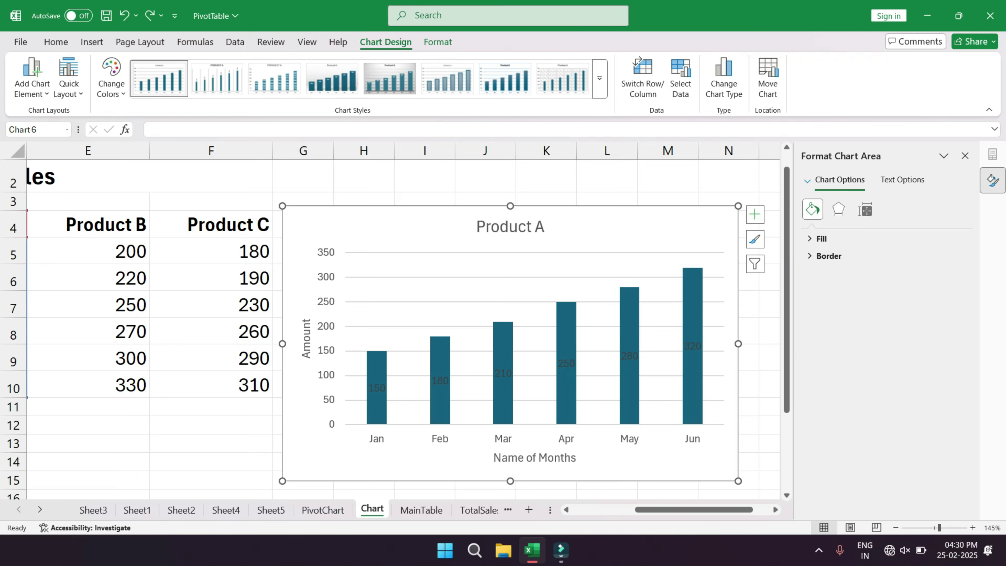
Apply the chart style with wide, light teal columns and uppercase axis titles to the Product A chart.
mouse_move(440, 401)
scroll(440, 400, "up", 4, "ctrl")
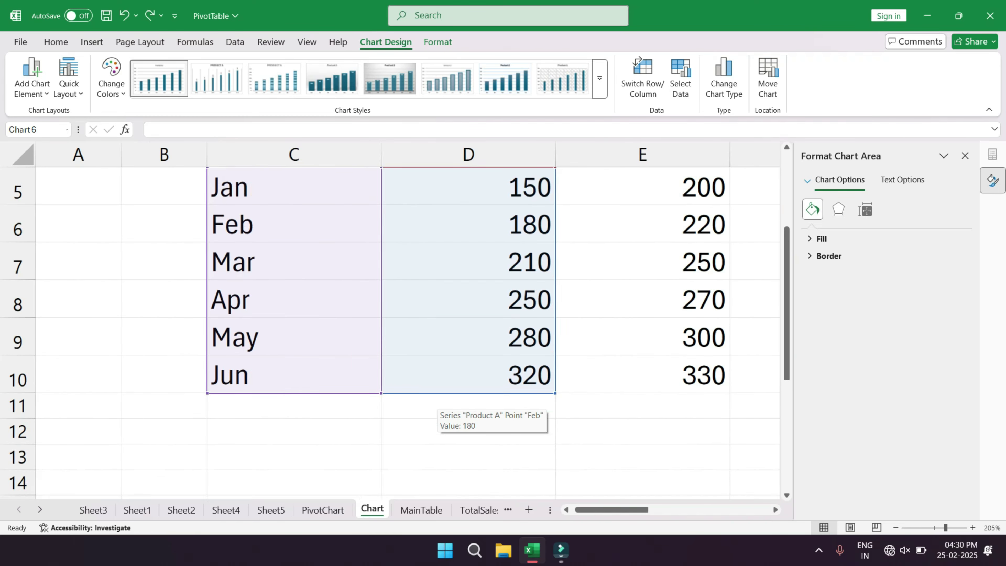
scroll(440, 401, "down", 8, "ctrl")
scroll(439, 400, "up", 2, "ctrl")
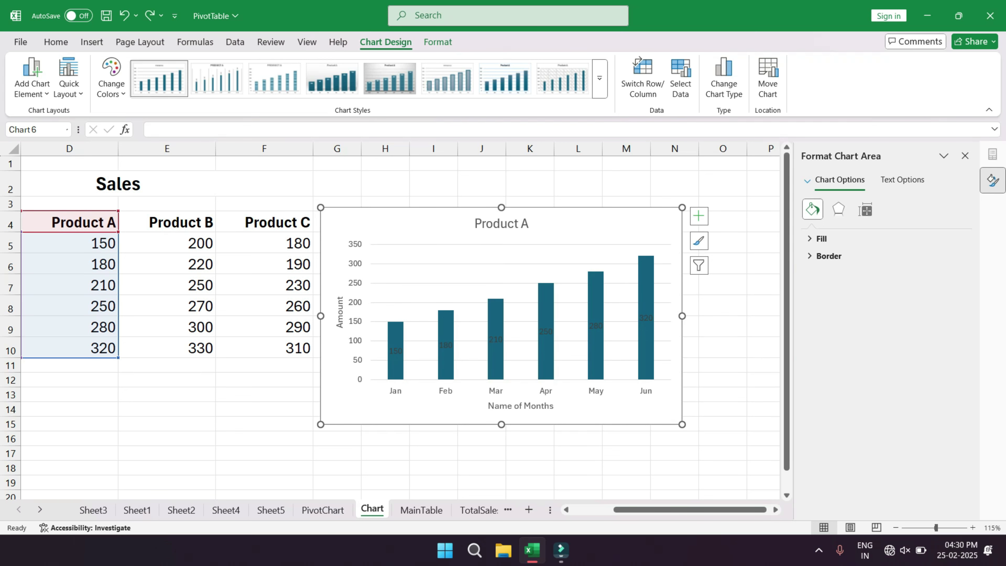
scroll(390, 321, "up", 1, "ctrl")
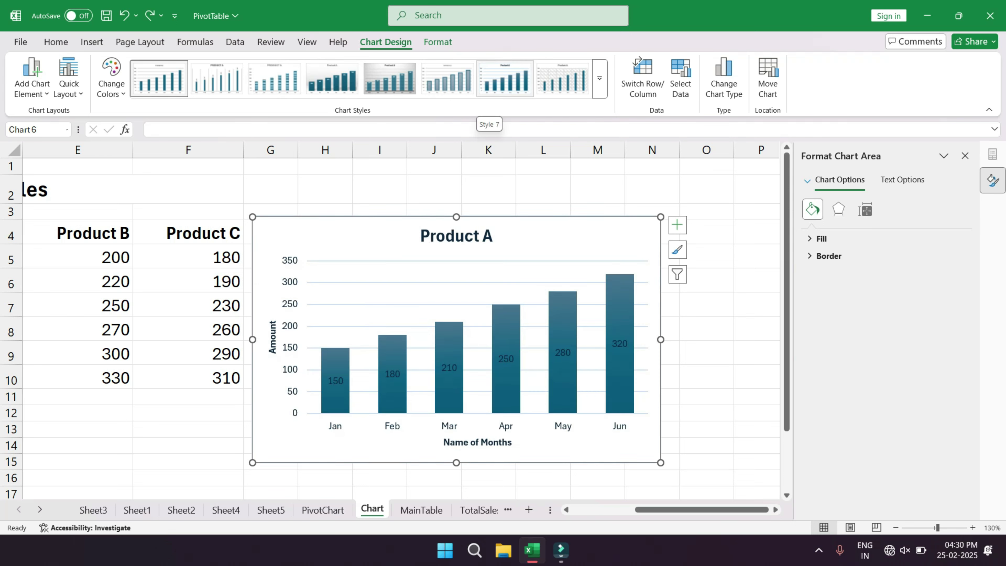
left_click(600, 79)
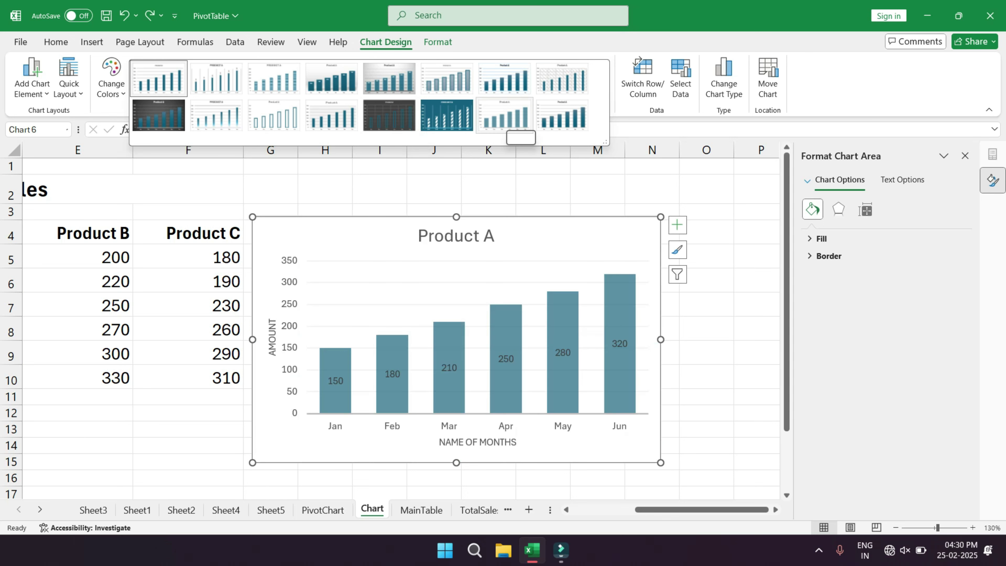
left_click(504, 115)
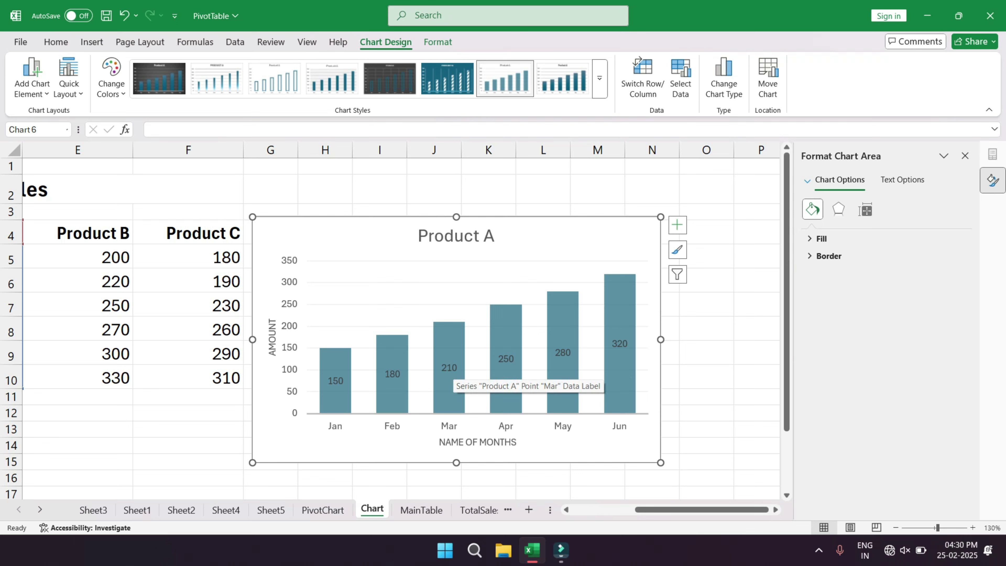
Set the chart's data label position to Outside End.
left_click(32, 77)
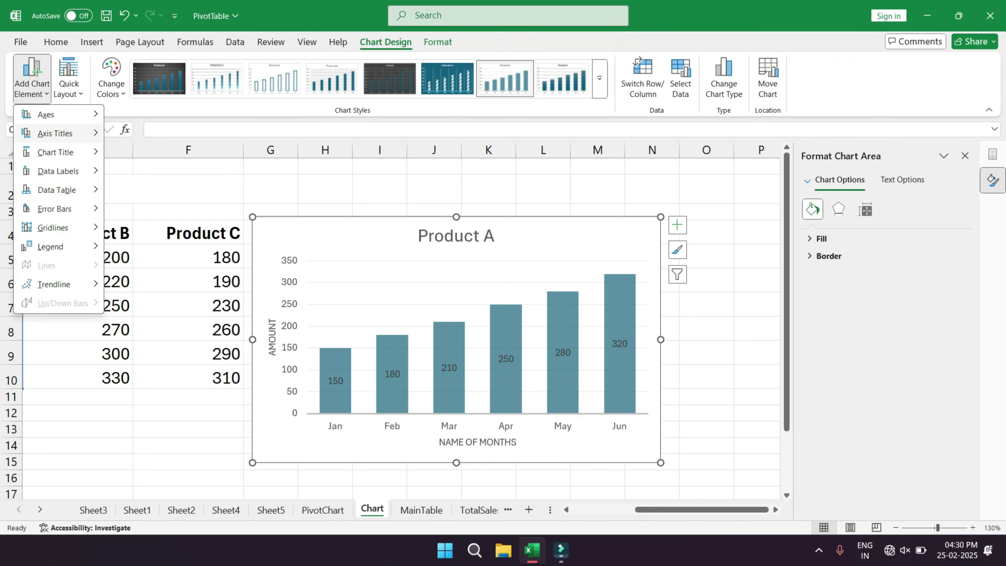
mouse_move(56, 152)
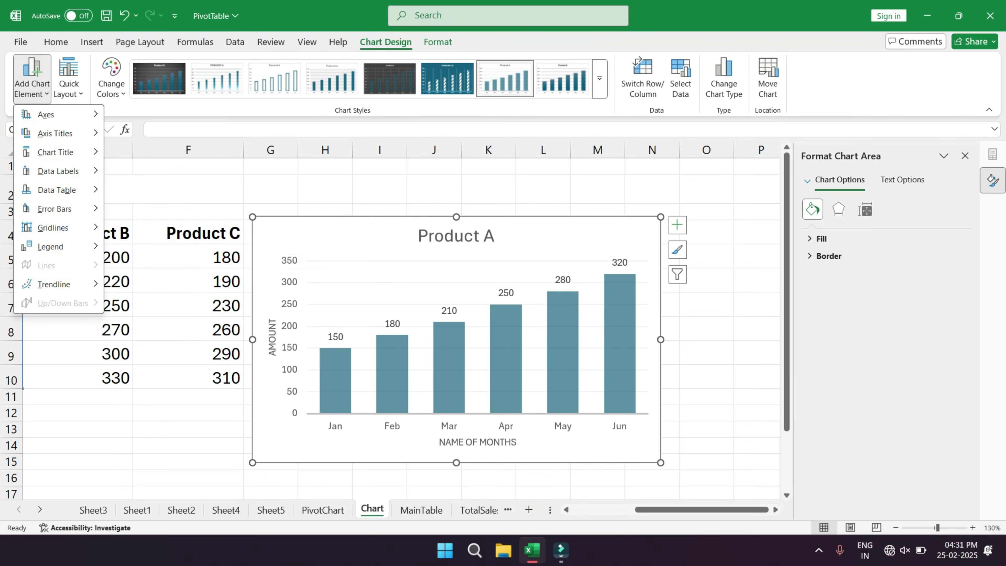
left_click(164, 305)
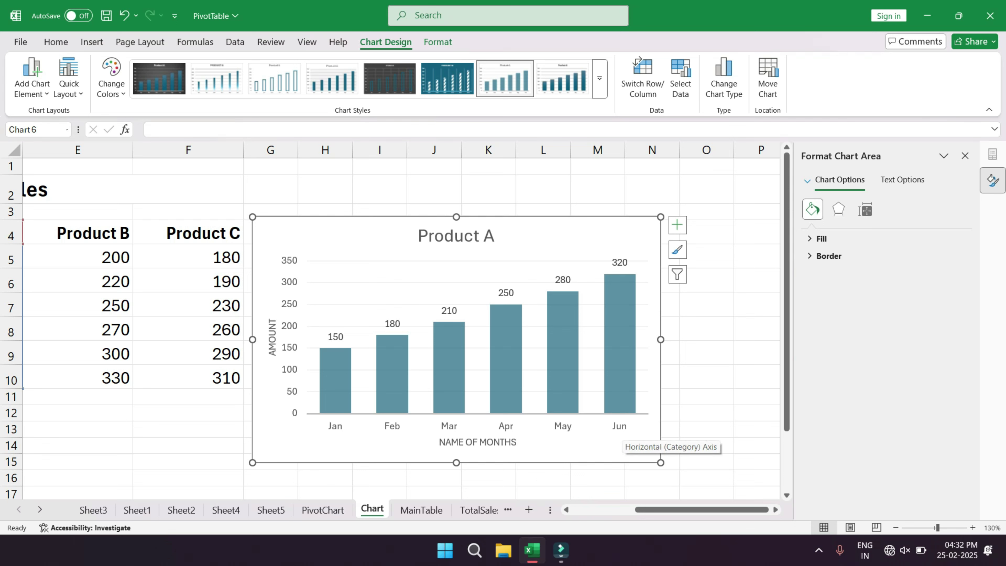
left_click(32, 81)
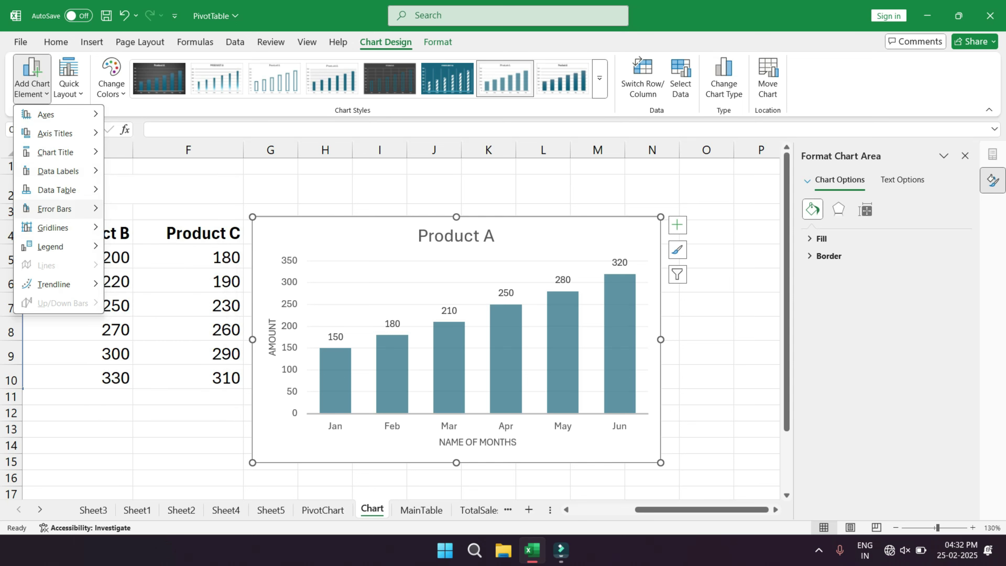
mouse_move(56, 190)
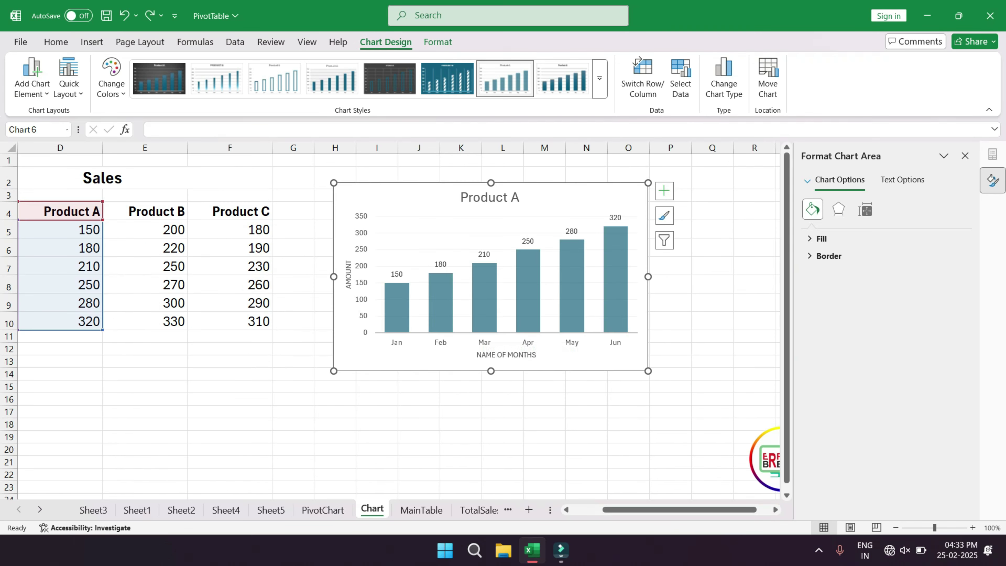
scroll(554, 278, "up", 1)
left_click(764, 197)
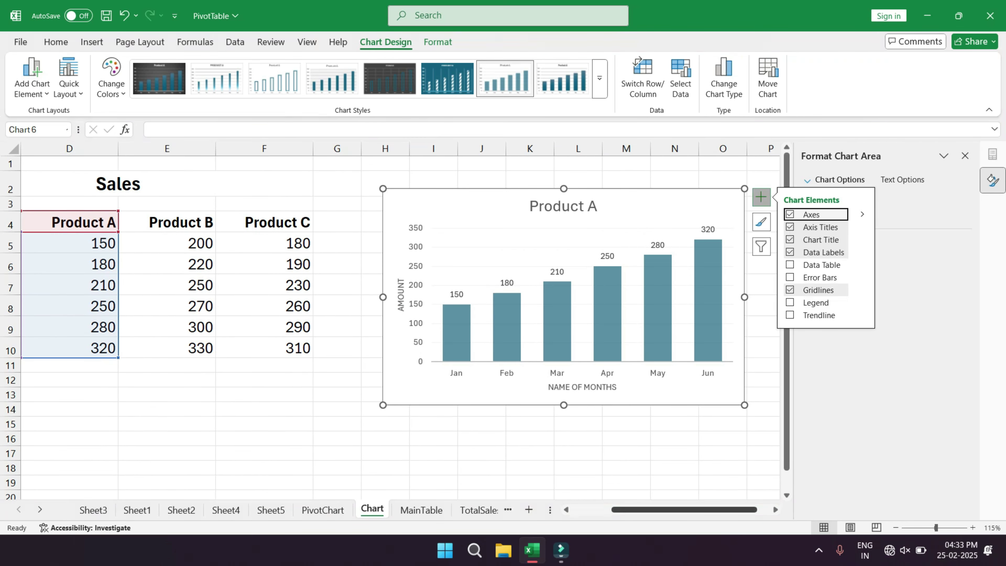
left_click_drag(665, 510, 687, 509)
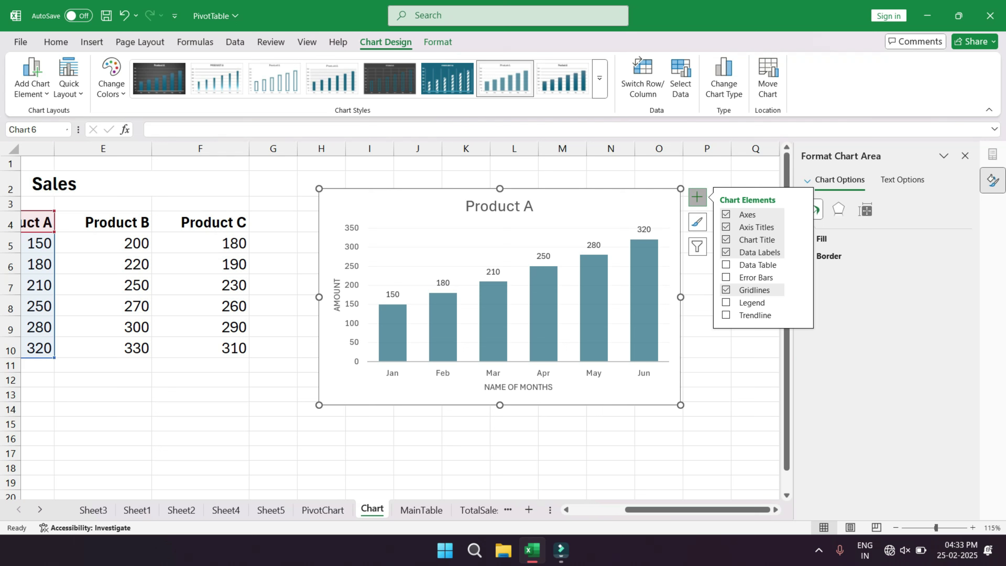
left_click(563, 179)
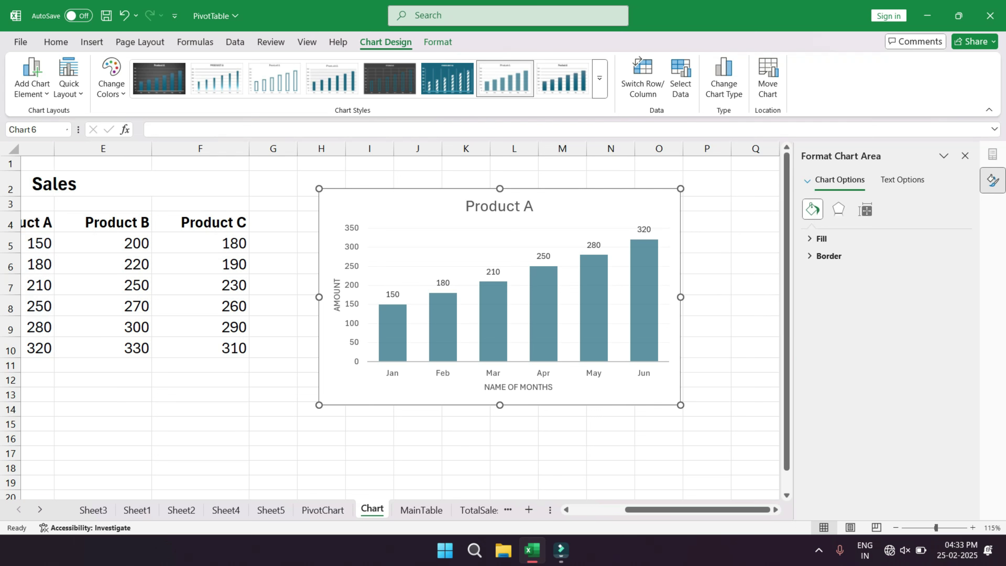
left_click(595, 198)
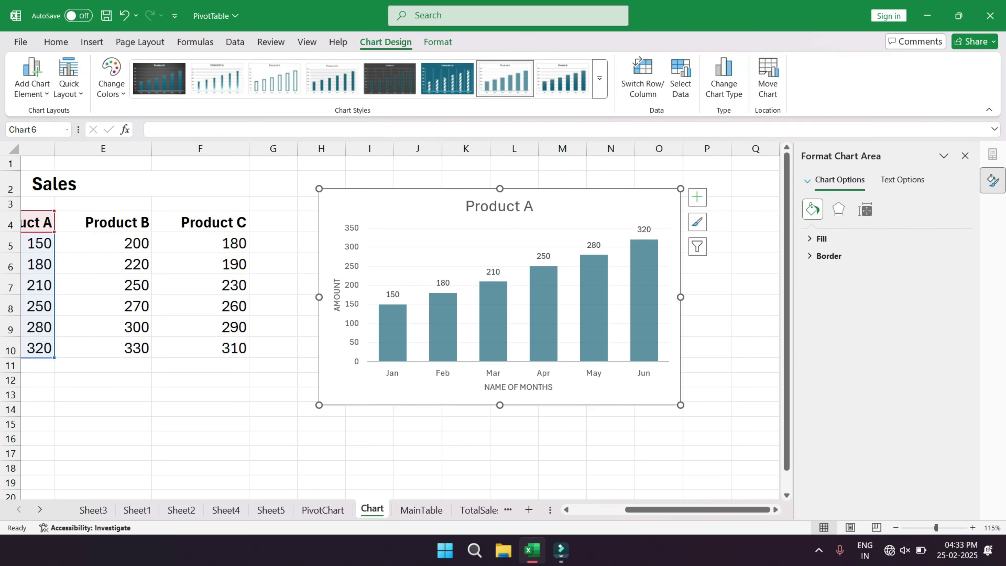
Turn on the legend of the Product A chart and turn it off again.
left_click(697, 197)
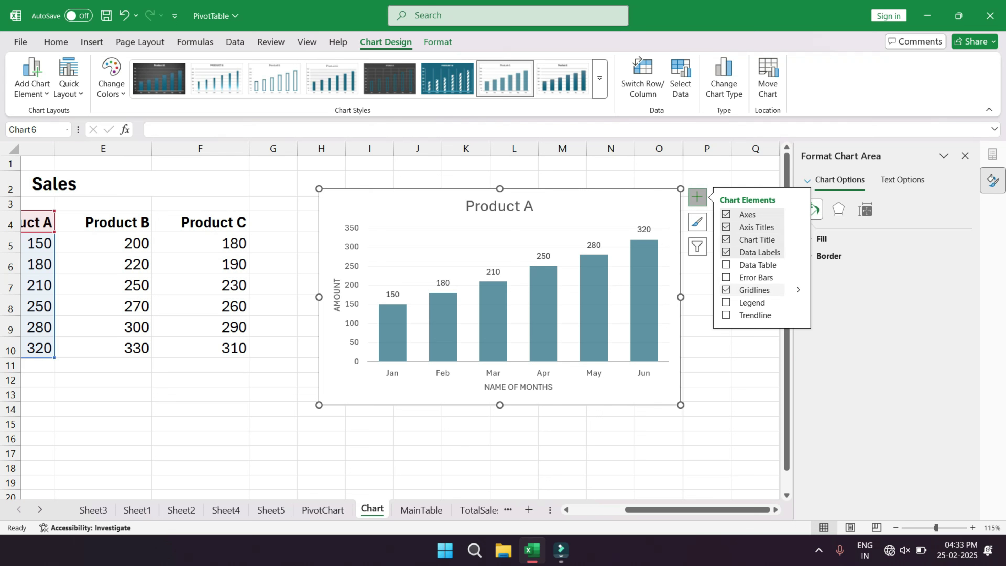
left_click(745, 303)
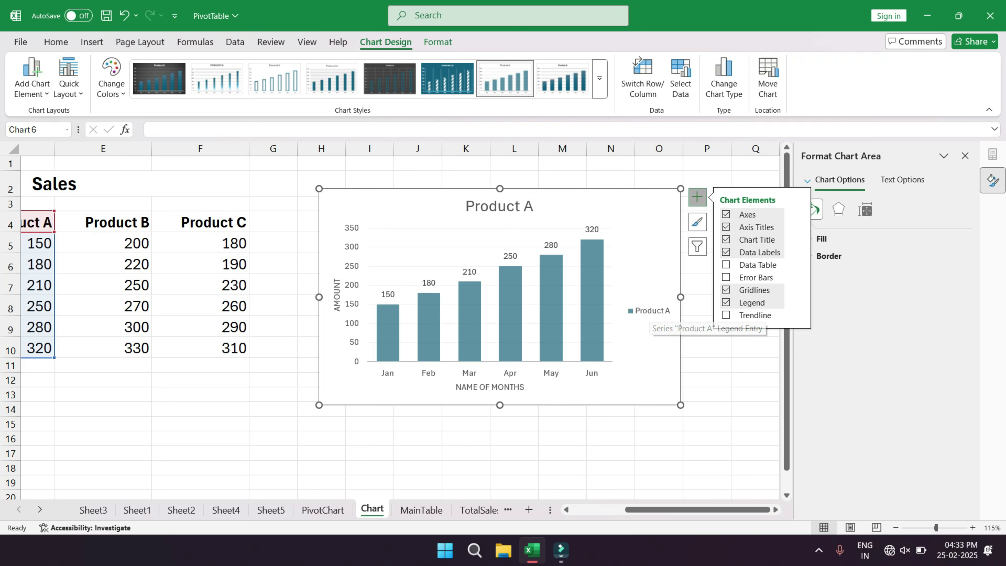
left_click(726, 302)
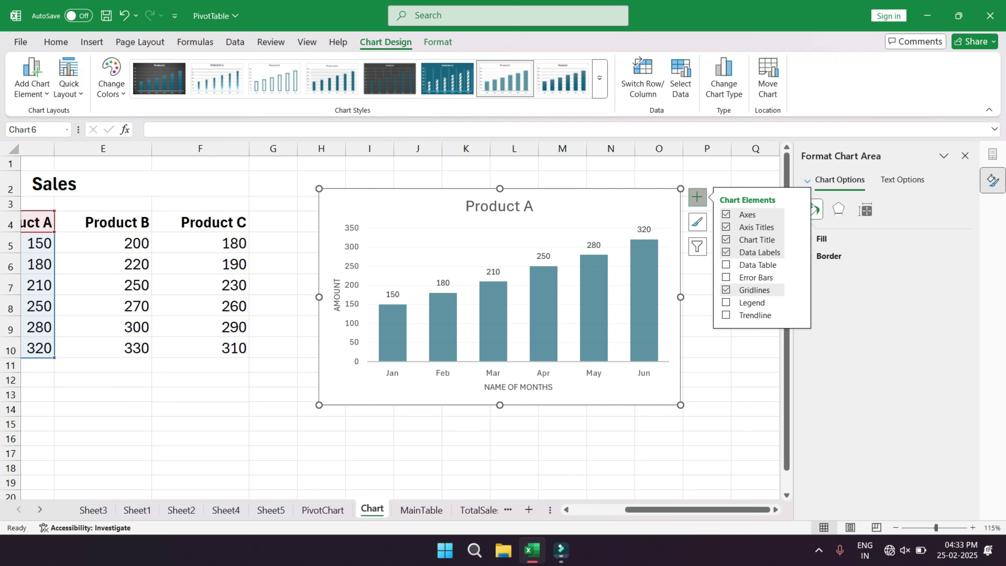
Apply the Layout 2 quick layout to the chart and add a data table with legend keys.
left_click(69, 85)
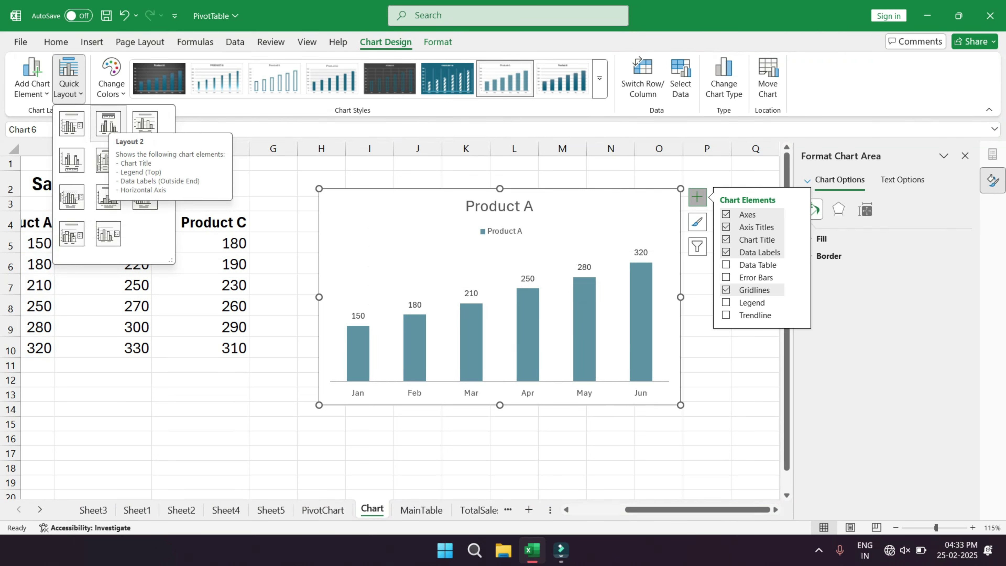
left_click(108, 123)
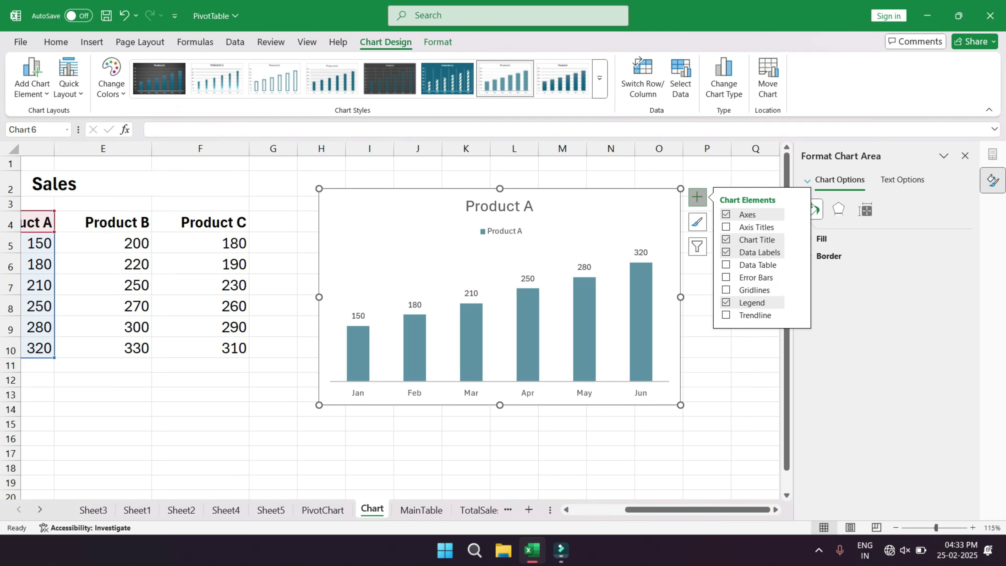
left_click(31, 77)
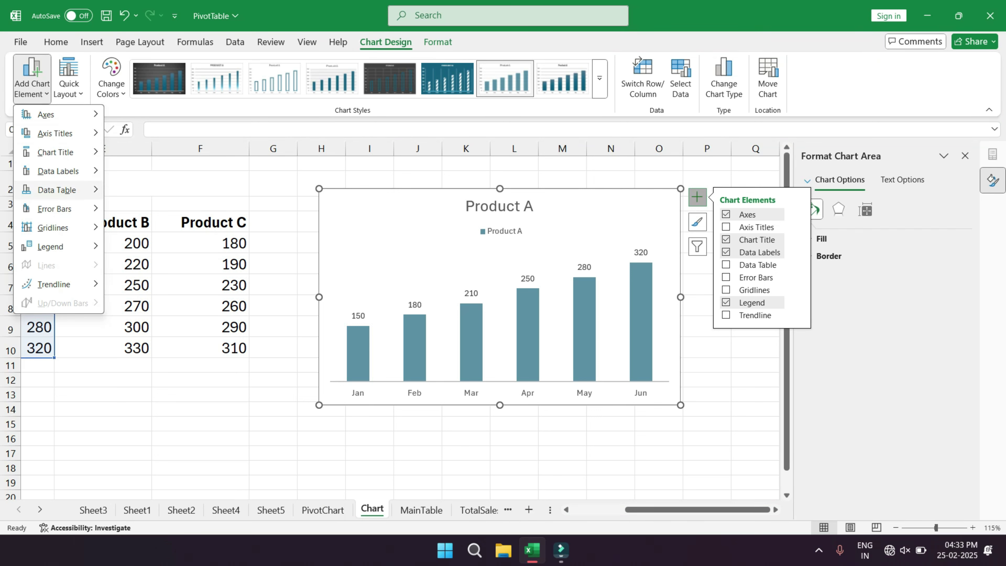
mouse_move(57, 190)
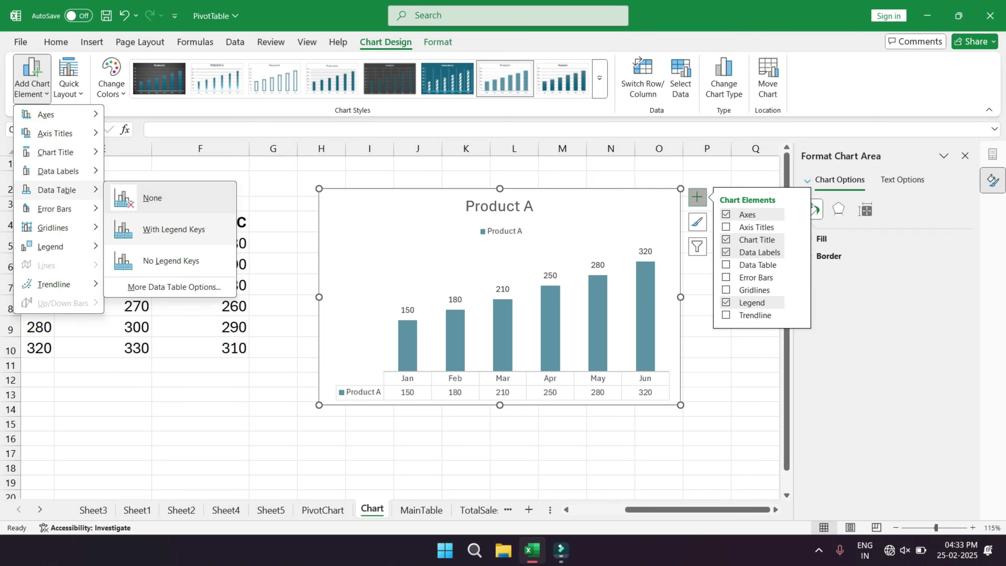
left_click(173, 229)
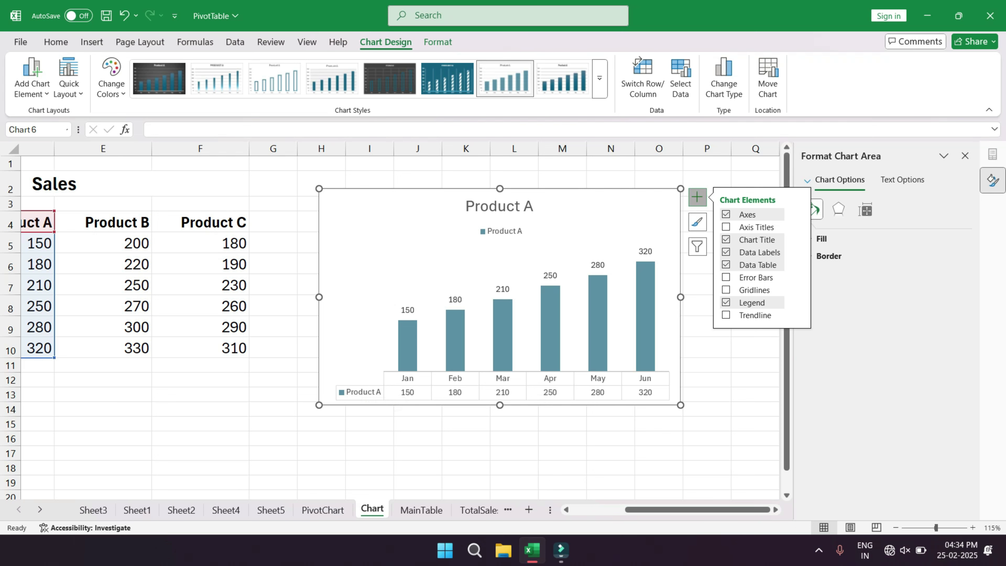
Extend the chart's source data range to include the Product B column.
scroll(396, 317, "left", 3)
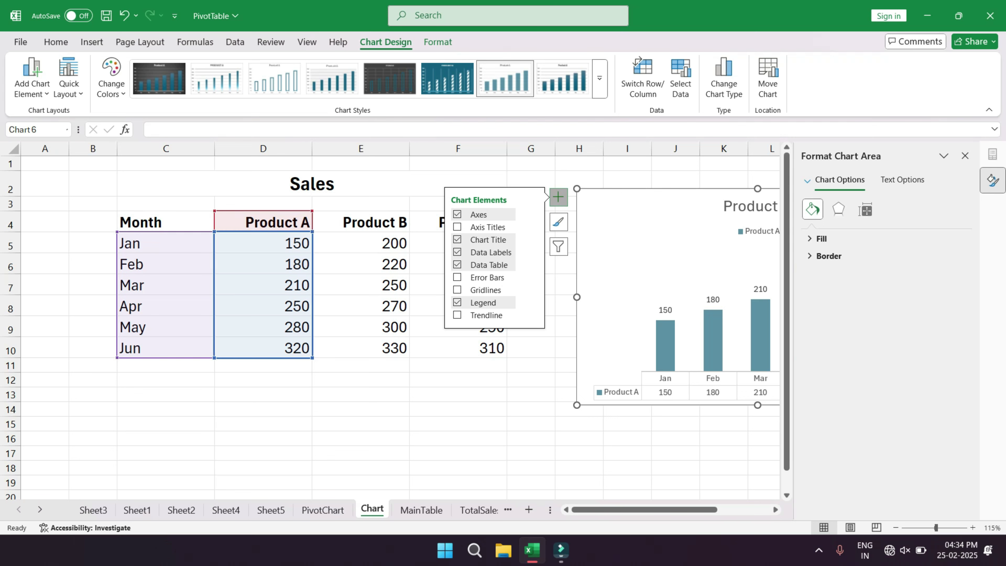
left_click_drag(313, 358, 410, 358)
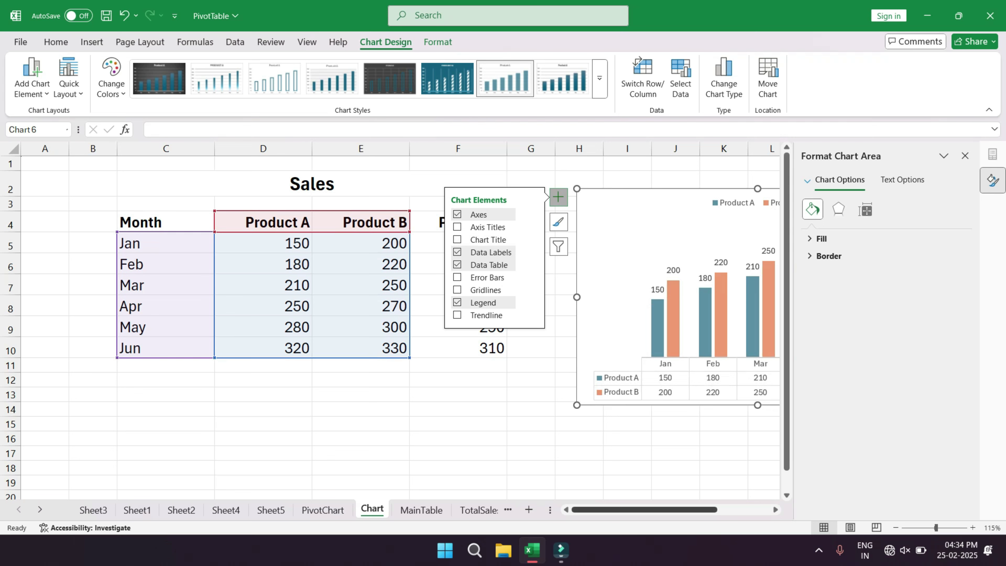
scroll(644, 510, "right", 3)
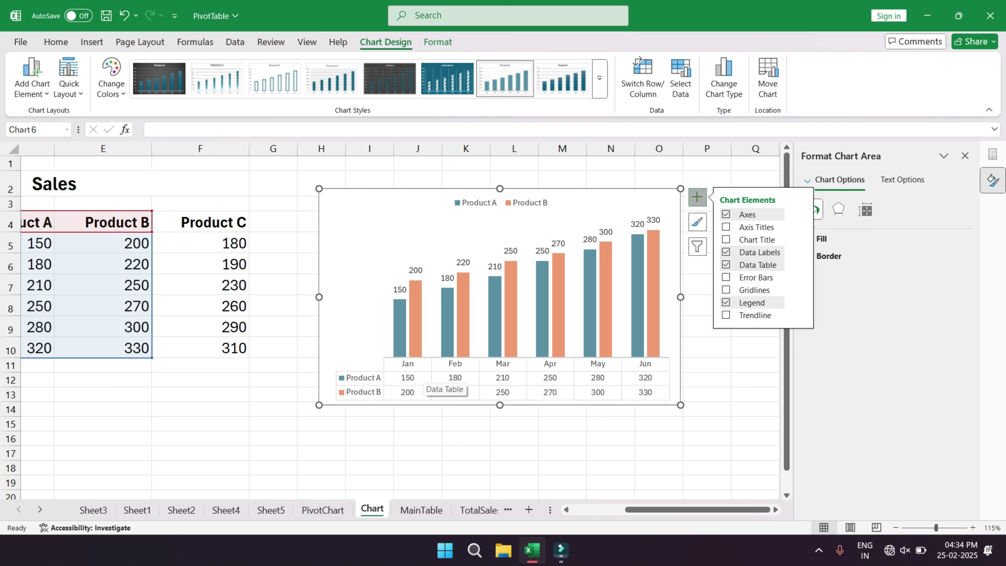
Switch the chart's data table to No Legend Keys and undo the change.
left_click(31, 83)
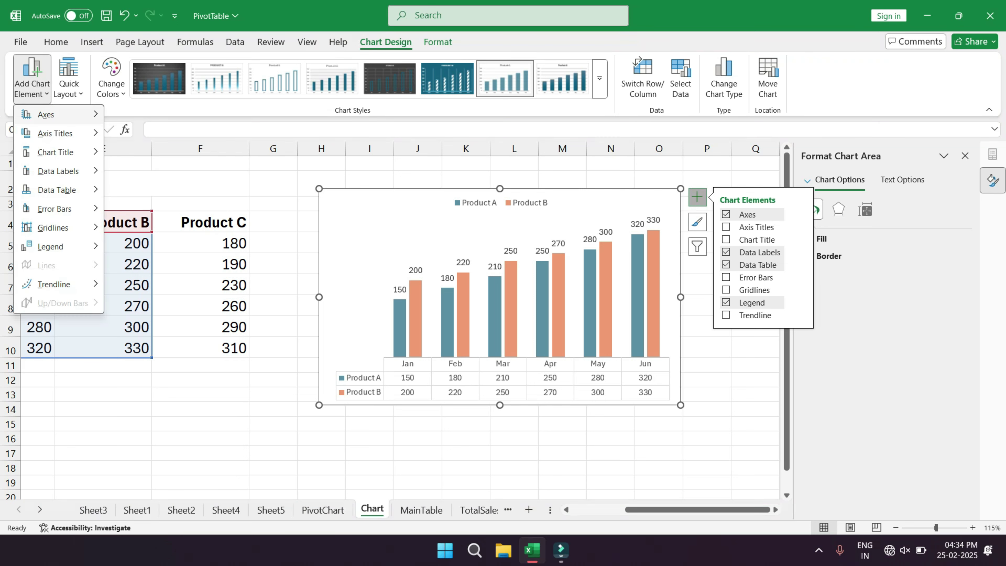
mouse_move(56, 190)
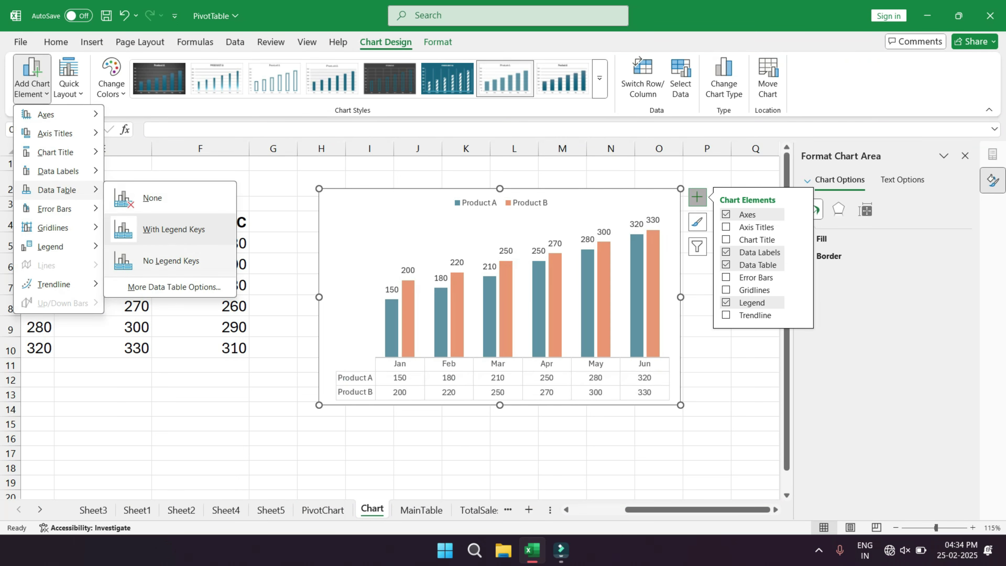
key("Escape")
key("Escape")
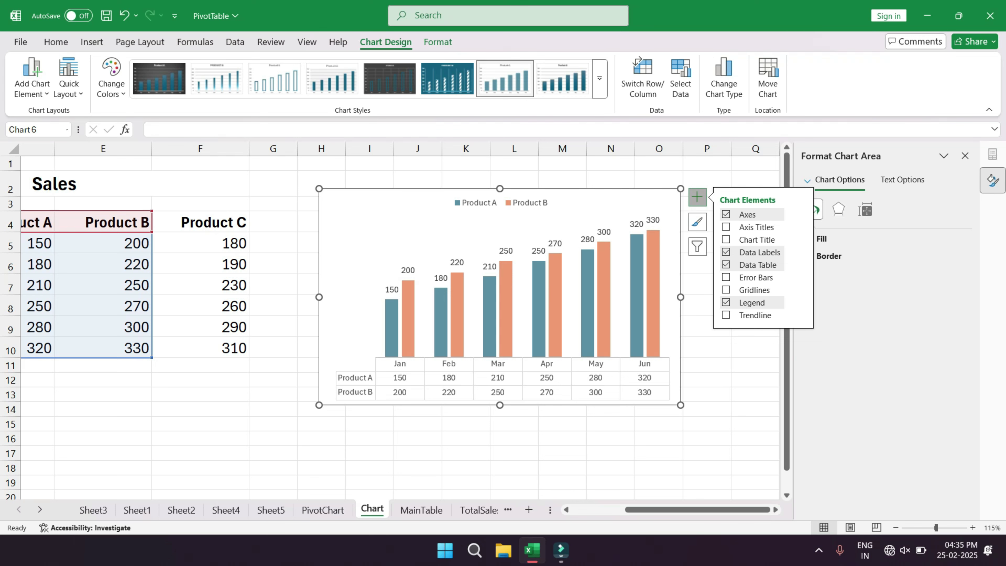
key("ctrl+z")
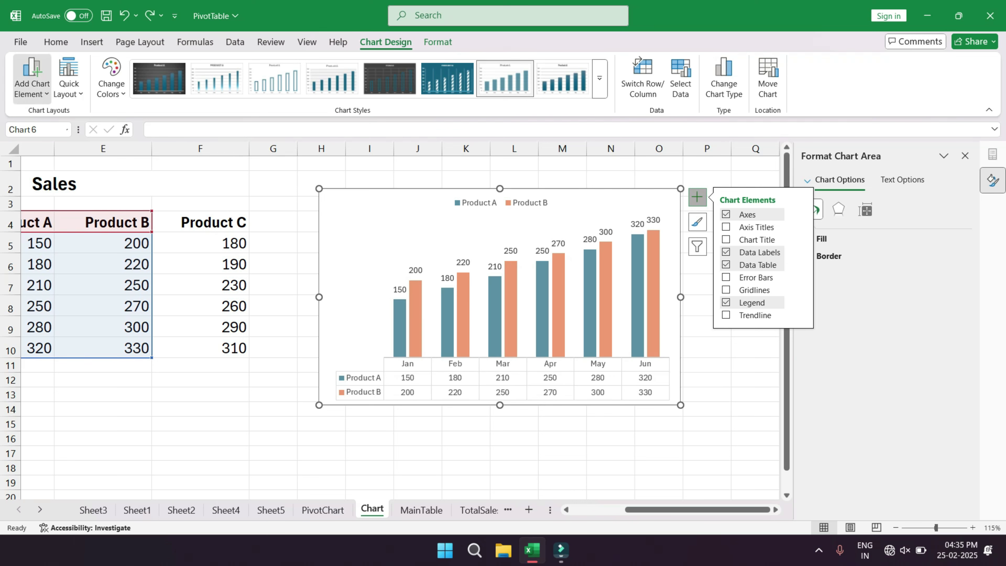
left_click(31, 77)
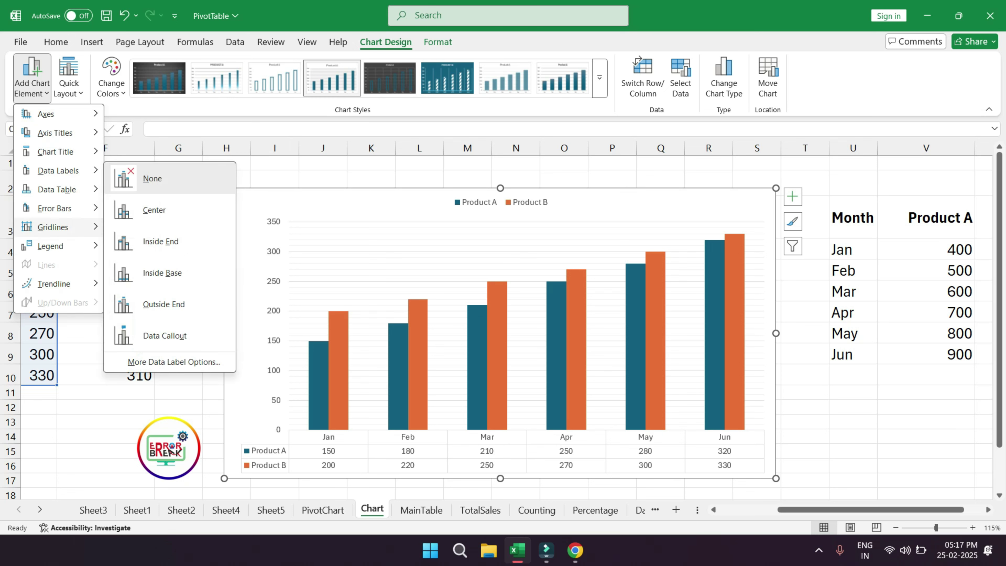
mouse_move(55, 208)
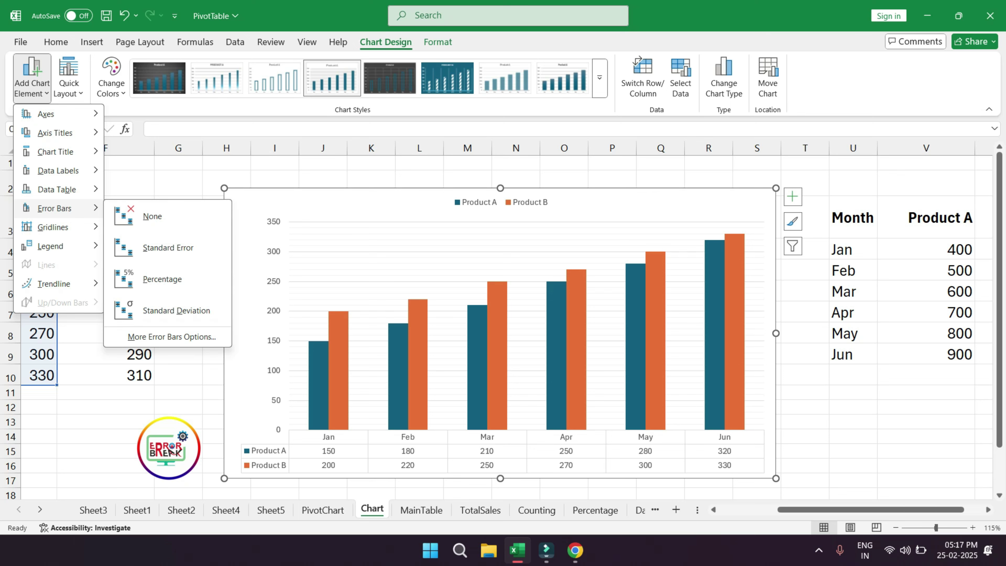
key("Escape")
key("Escape")
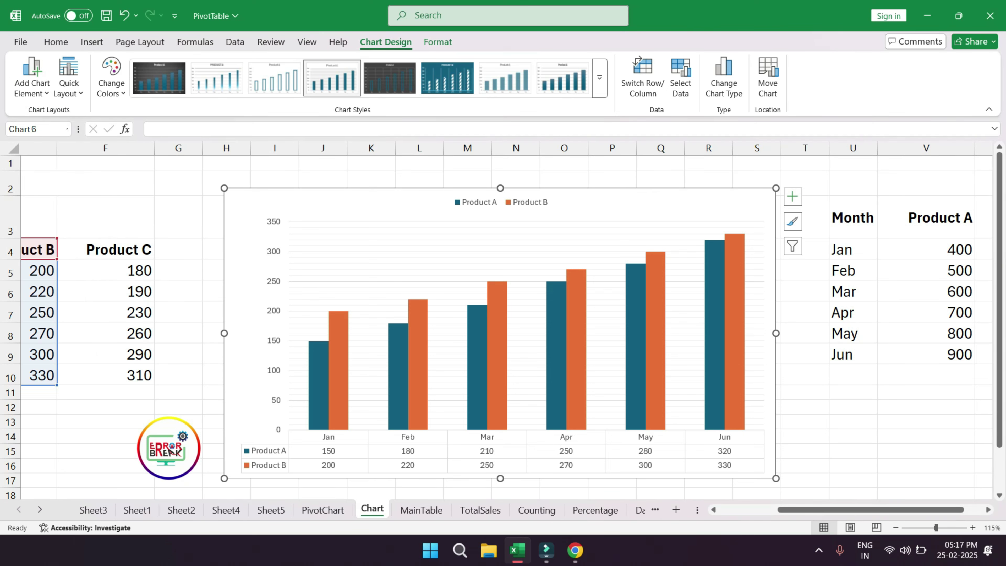
Reduce the chart's source data range to the Product A column only.
scroll(507, 317, "left", 4)
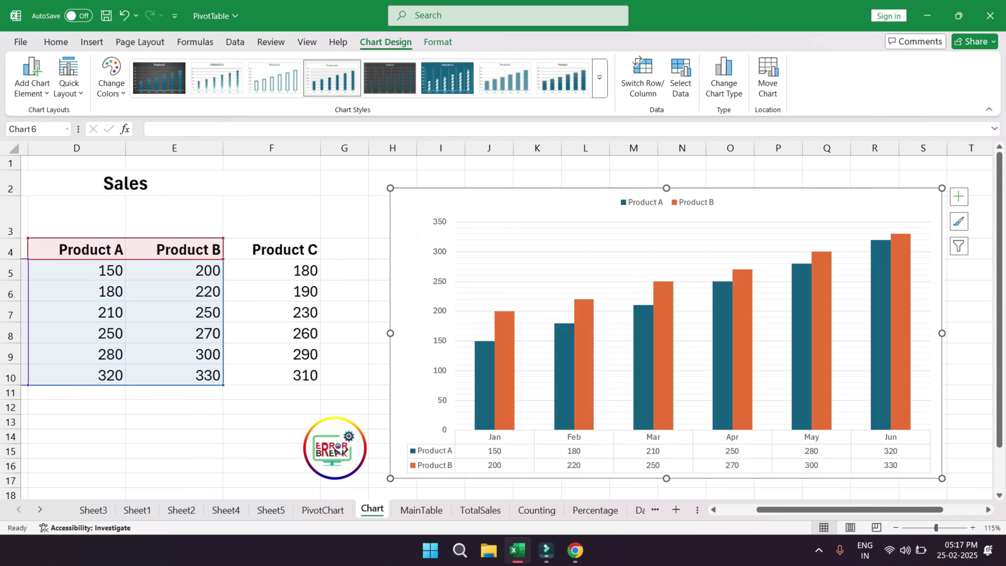
left_click_drag(223, 385, 125, 385)
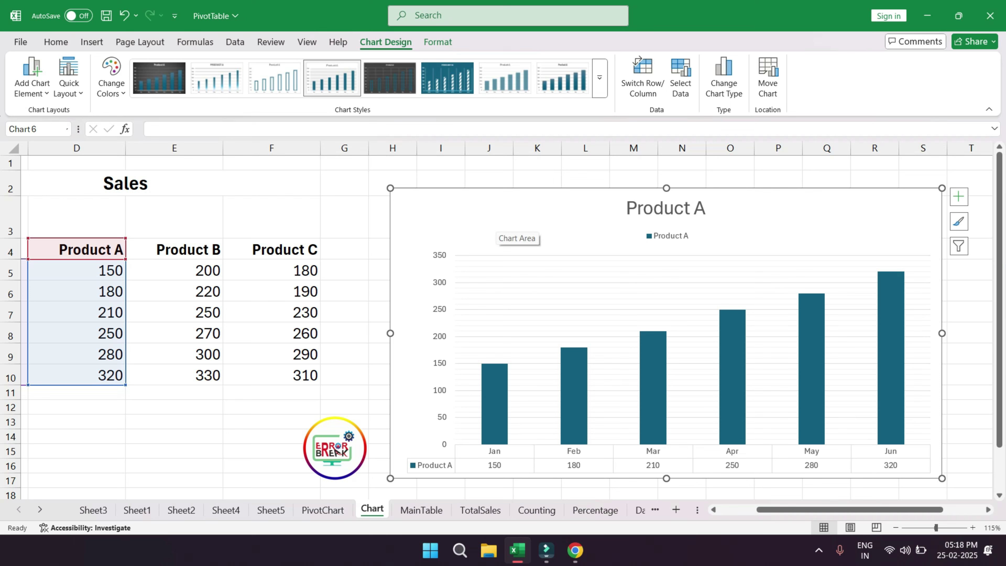
Turn on error bars for the Product A chart.
left_click_drag(815, 510, 837, 510)
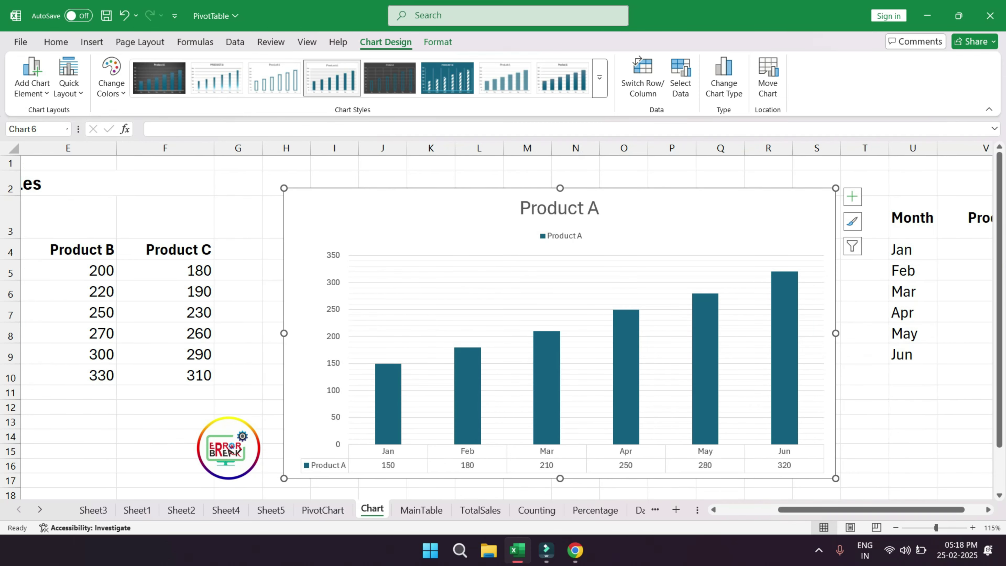
left_click(852, 197)
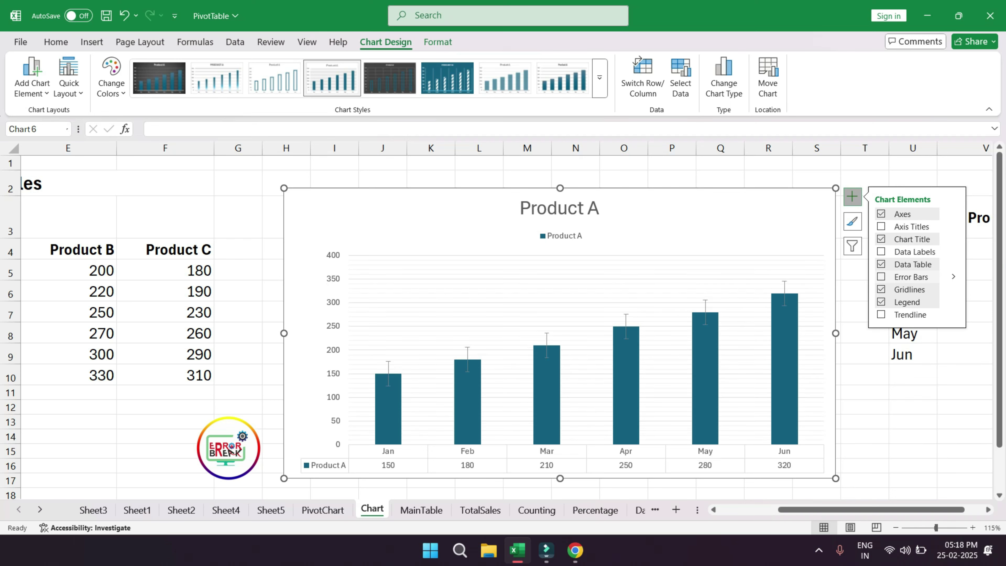
left_click(881, 277)
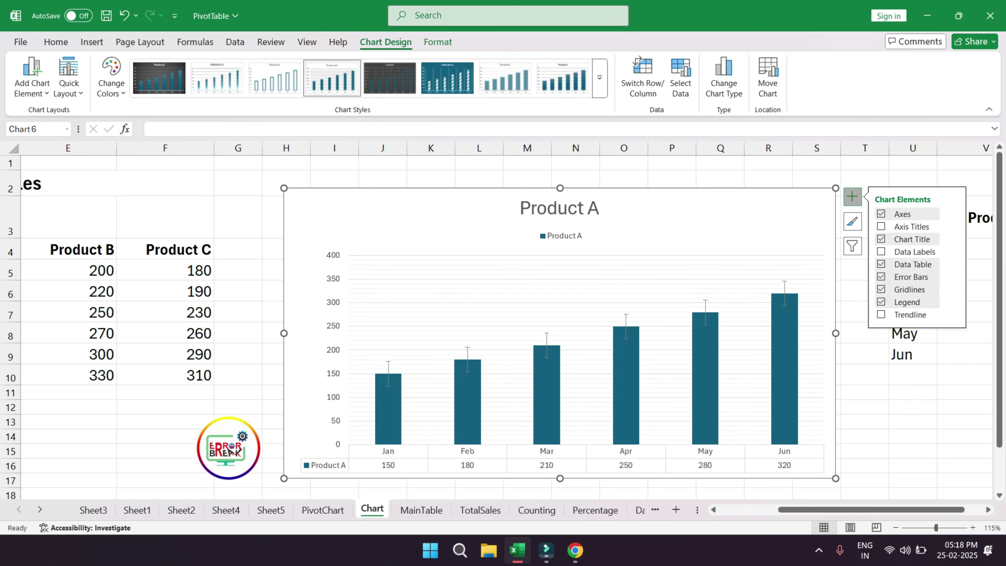
Examine the error bars on the Product A columns up close.
left_click(784, 376)
scroll(784, 376, "up", 4)
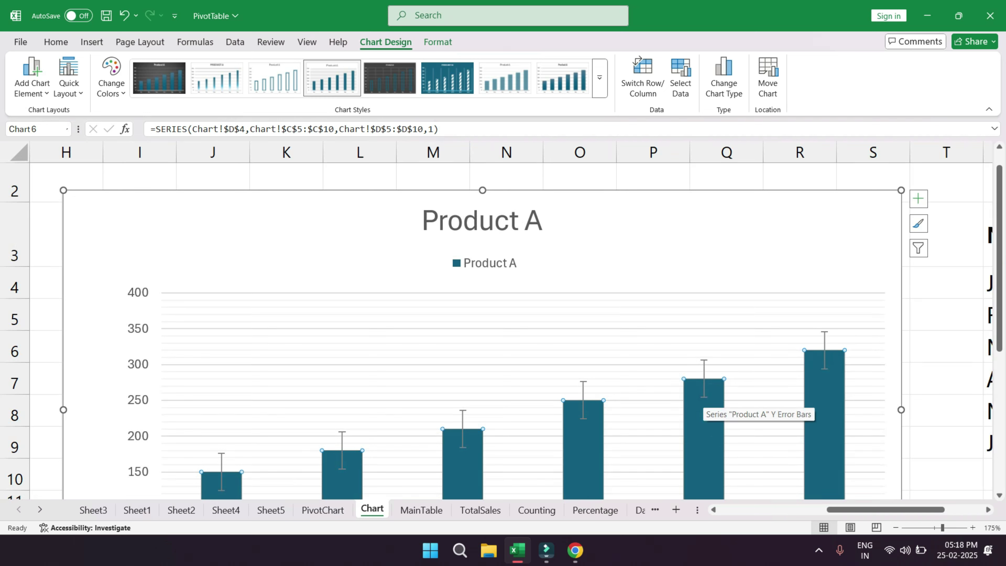
mouse_move(719, 420)
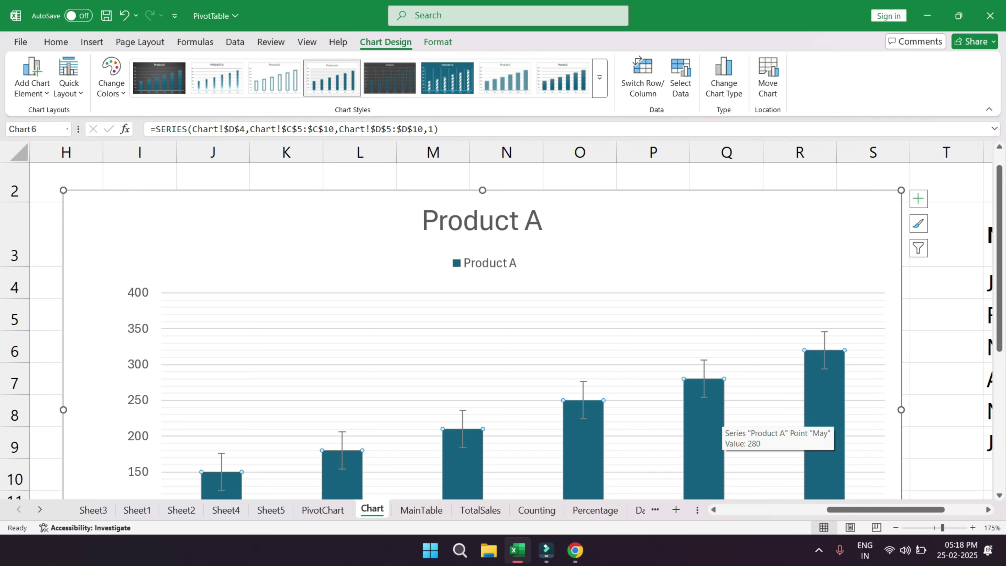
scroll(720, 421, "up", 6)
left_click(918, 197)
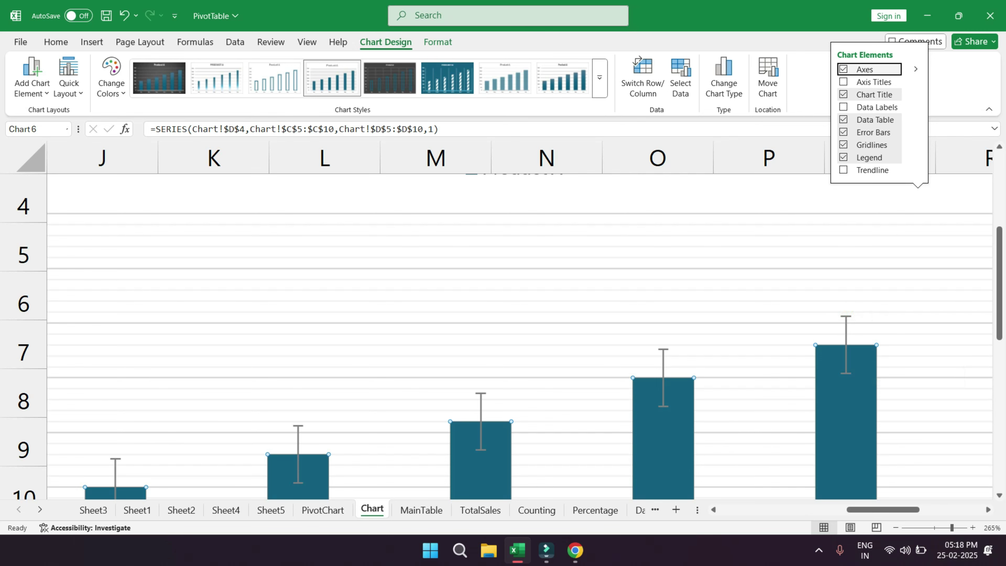
scroll(723, 334, "down", 1, "ctrl")
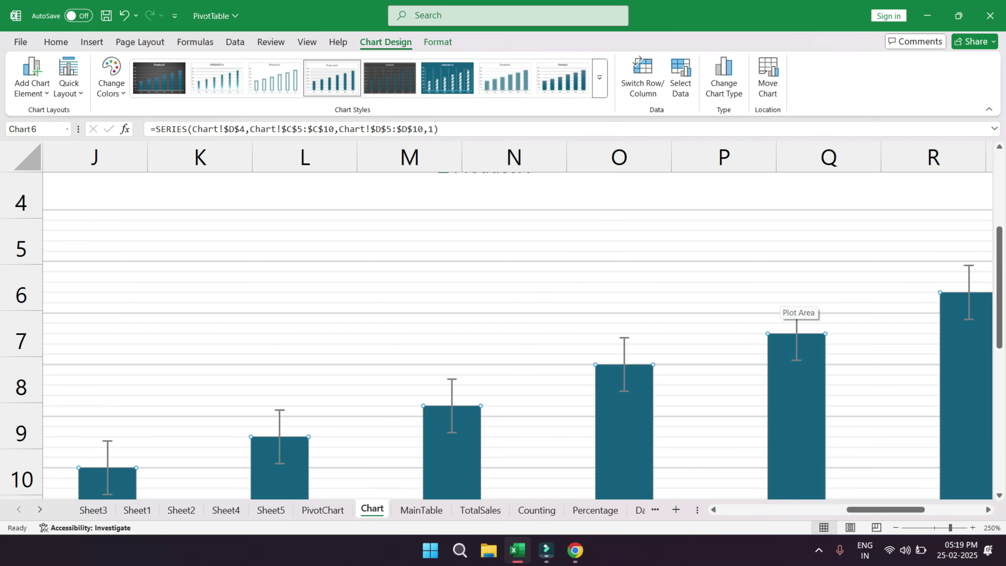
scroll(794, 305, "down", 5)
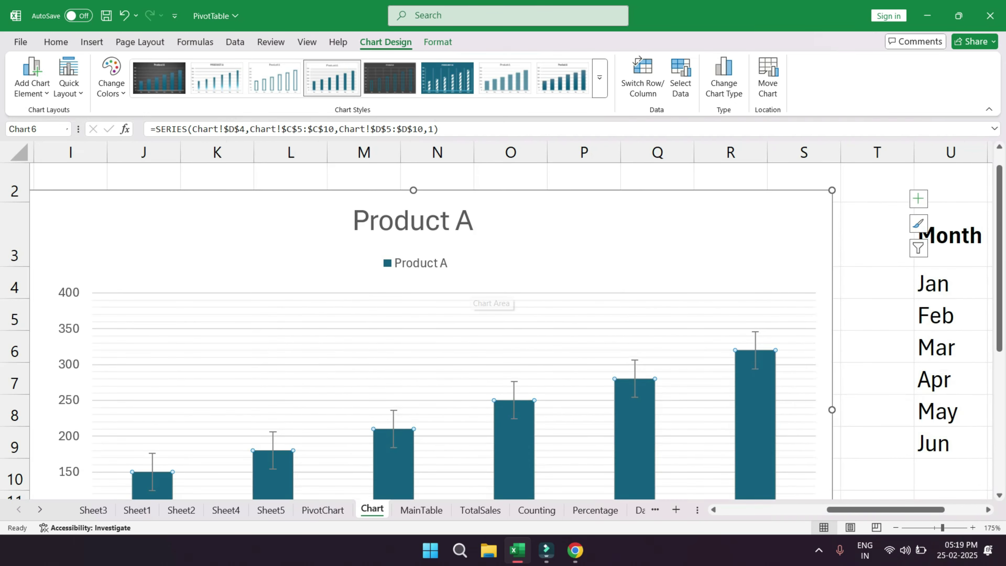
scroll(487, 295, "down", 3)
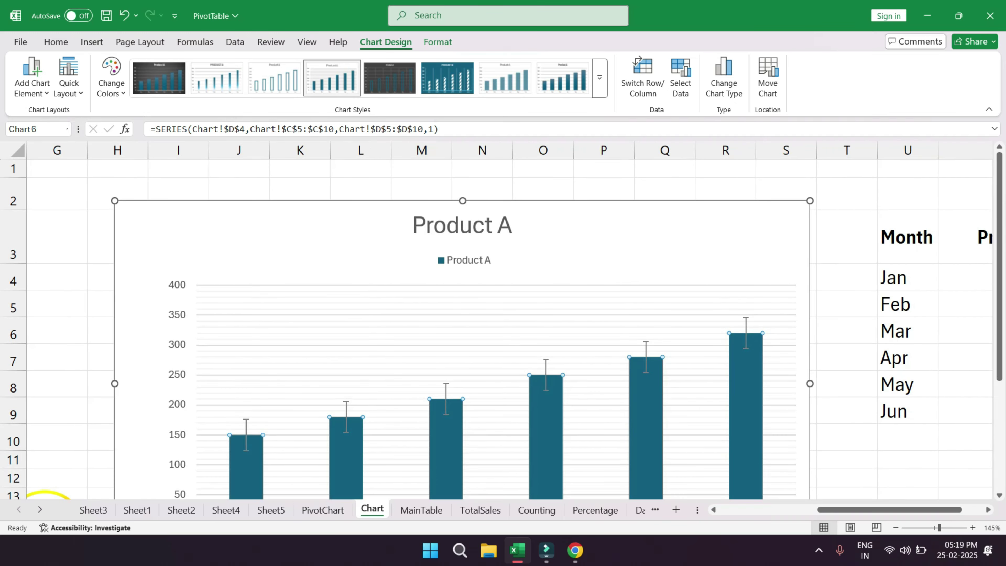
Remove the error bars from the Product A chart.
left_click(741, 187)
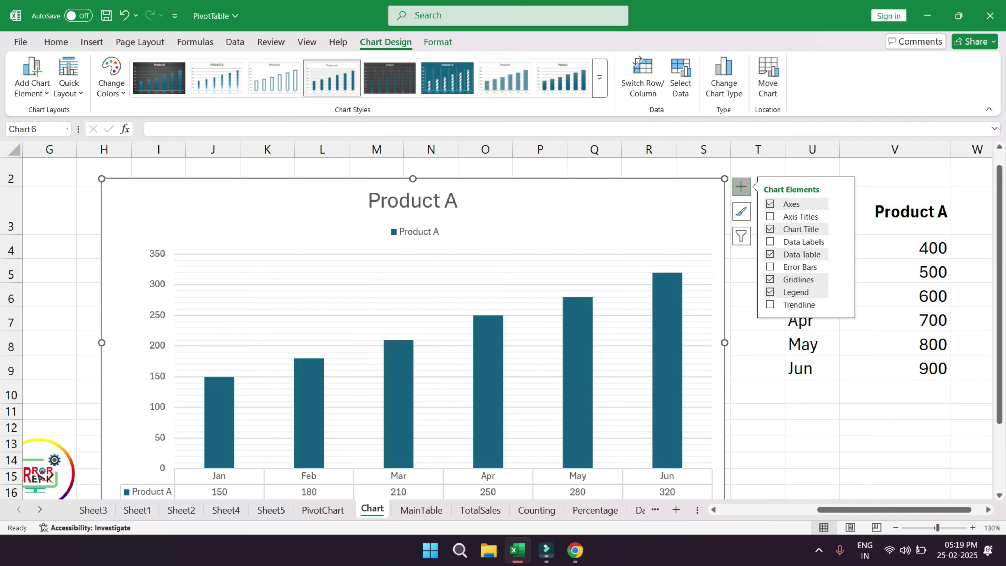
key("Escape")
scroll(583, 233, "down", 1)
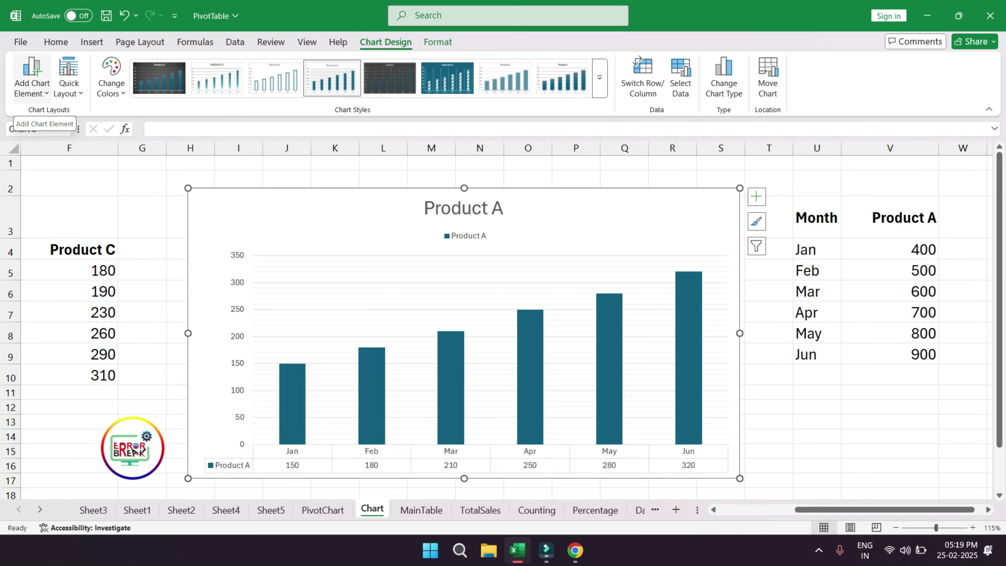
Add Standard Error error bars to the Product A chart and inspect them on the columns.
left_click(32, 83)
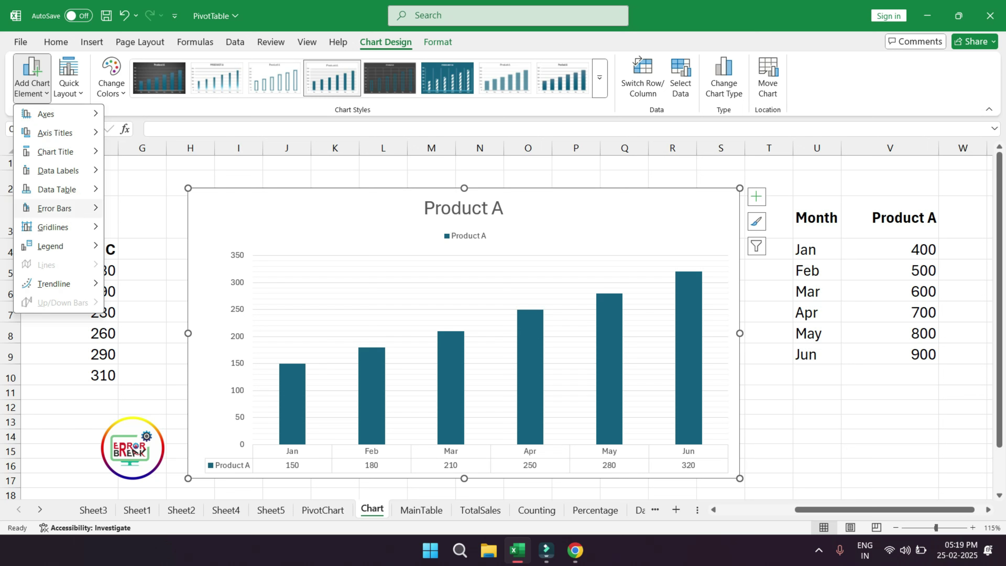
mouse_move(54, 208)
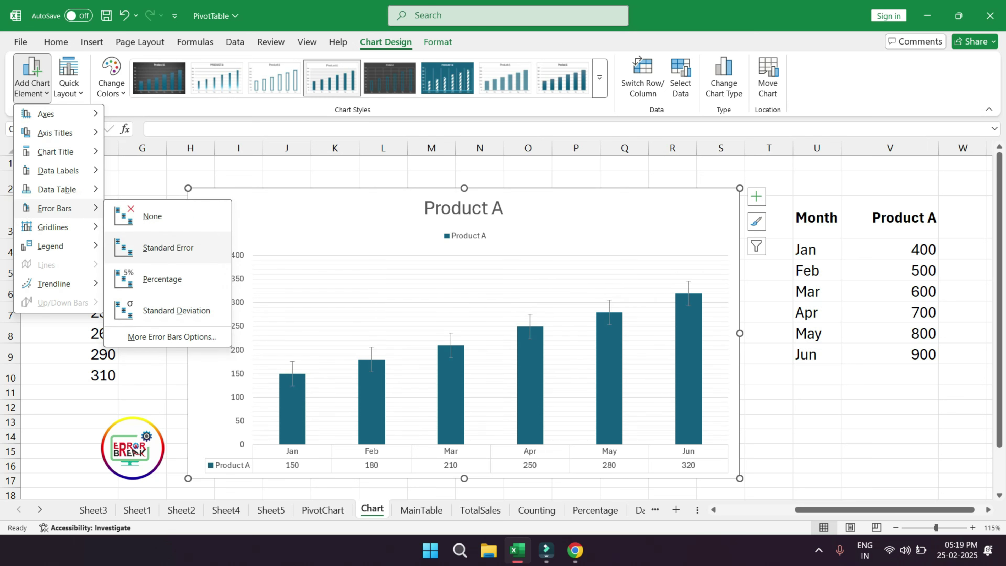
left_click(168, 247)
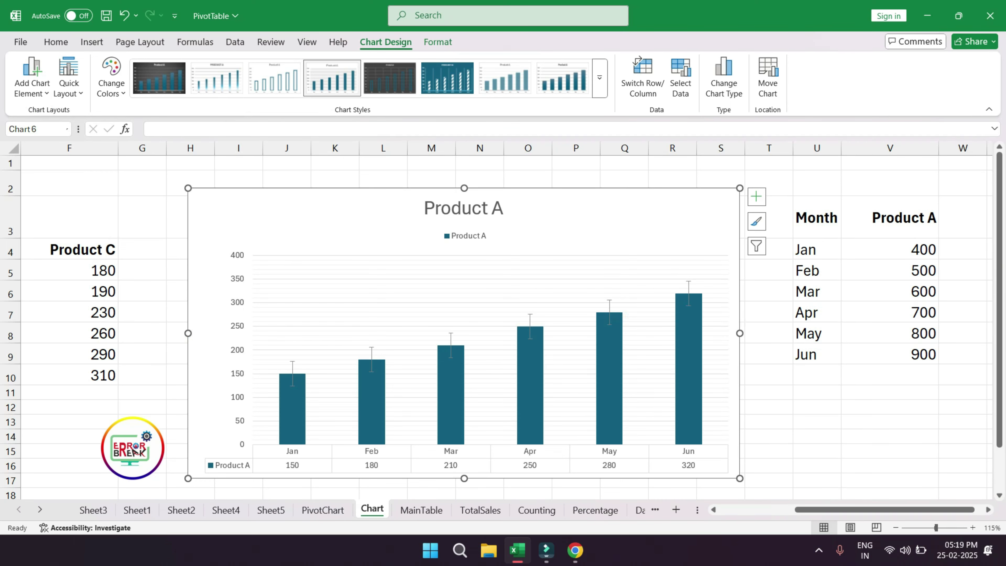
scroll(134, 451, "up", 1, "ctrl")
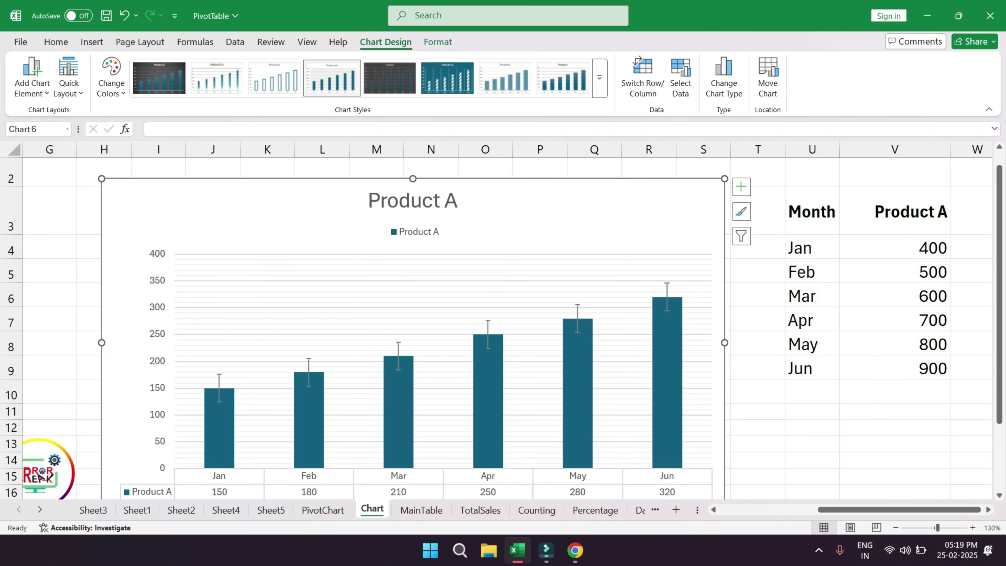
left_click_drag(1000, 253, 1000, 293)
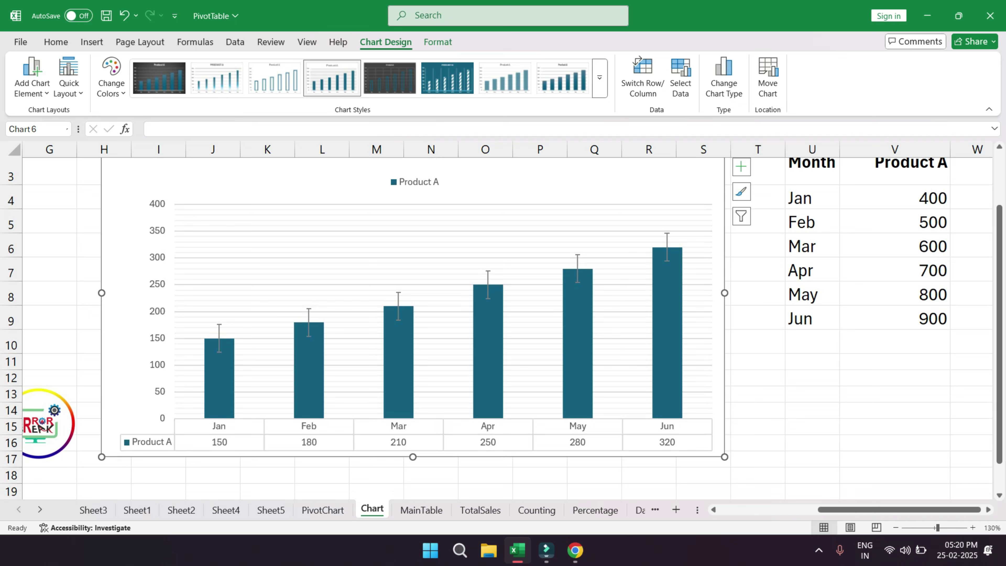
mouse_move(659, 258)
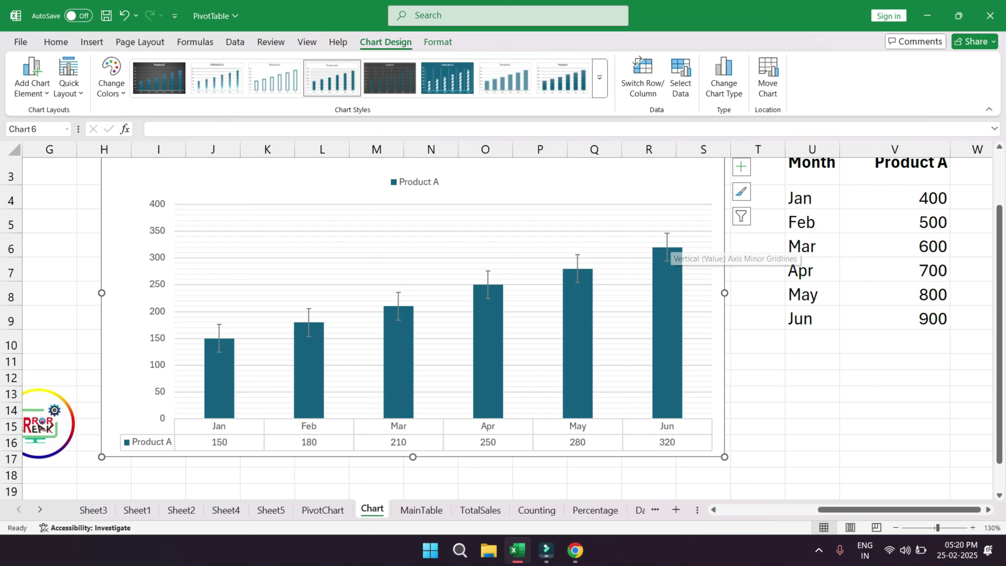
left_click_drag(1000, 262, 1000, 256)
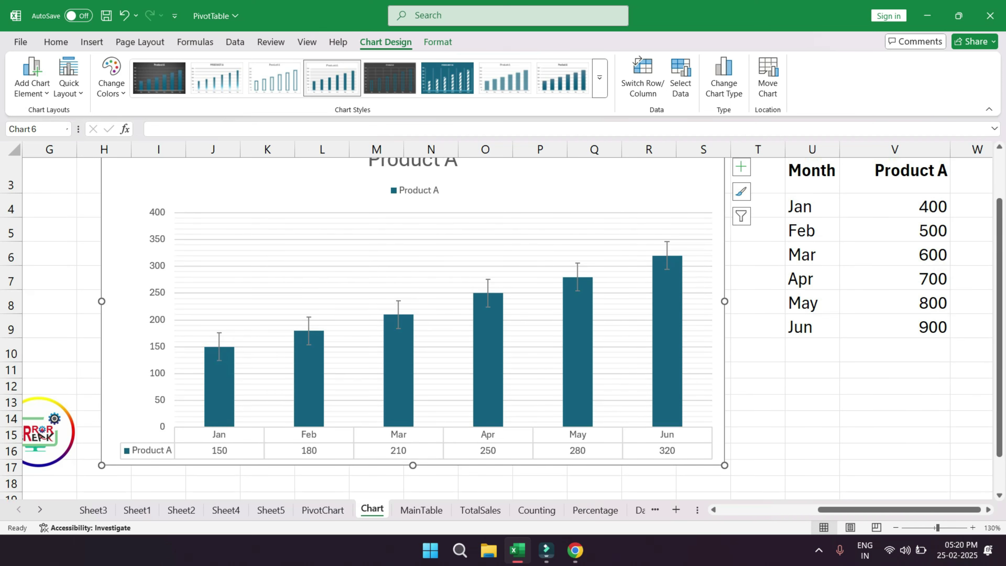
Review the chart's error bar types and open the detailed formatting options for the error bars.
left_click(741, 166)
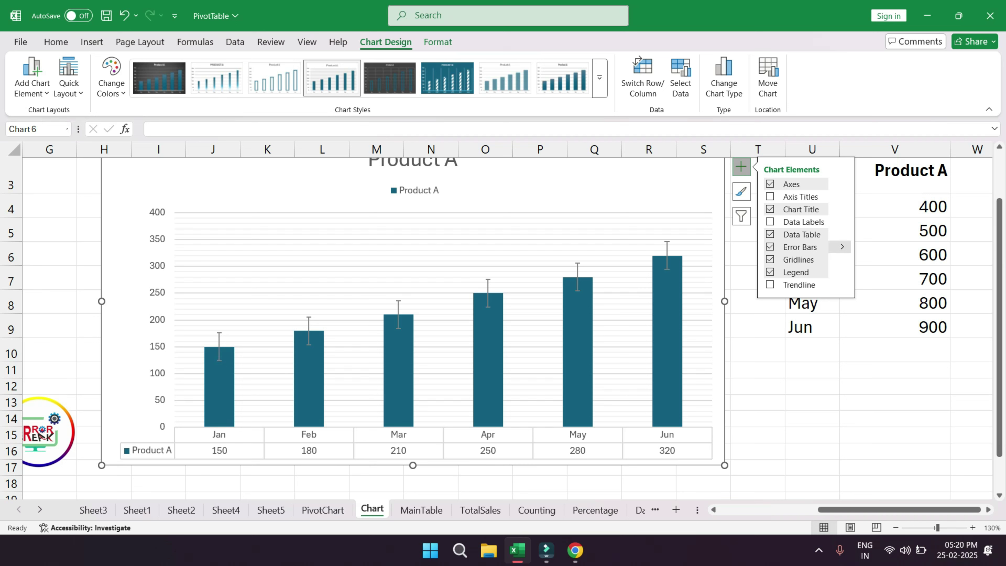
left_click(843, 246)
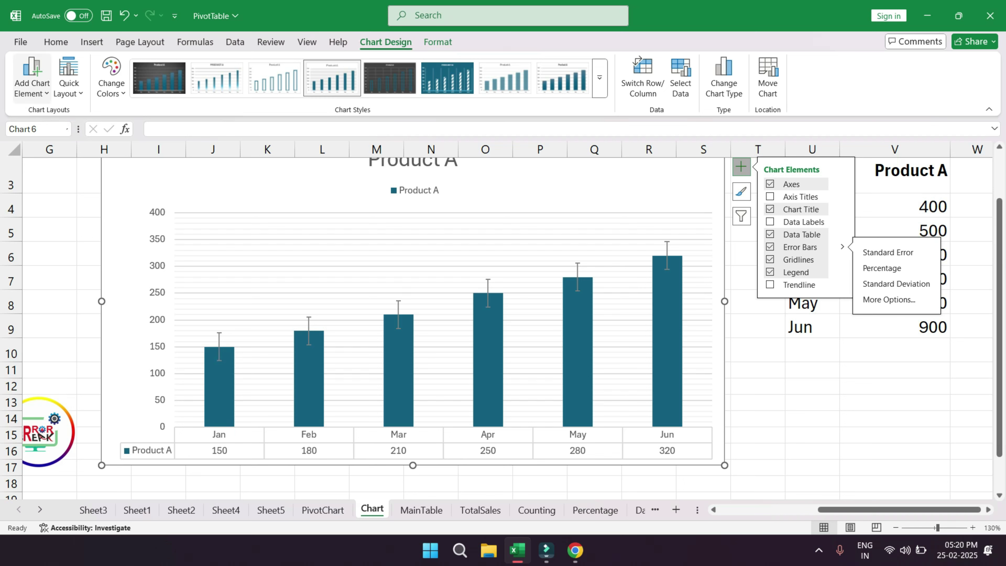
left_click(32, 77)
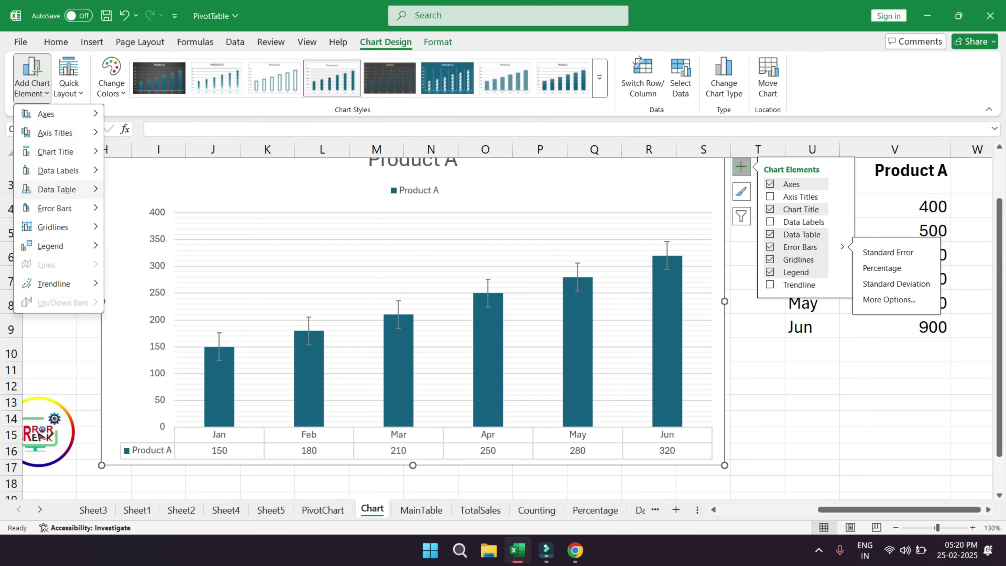
mouse_move(55, 208)
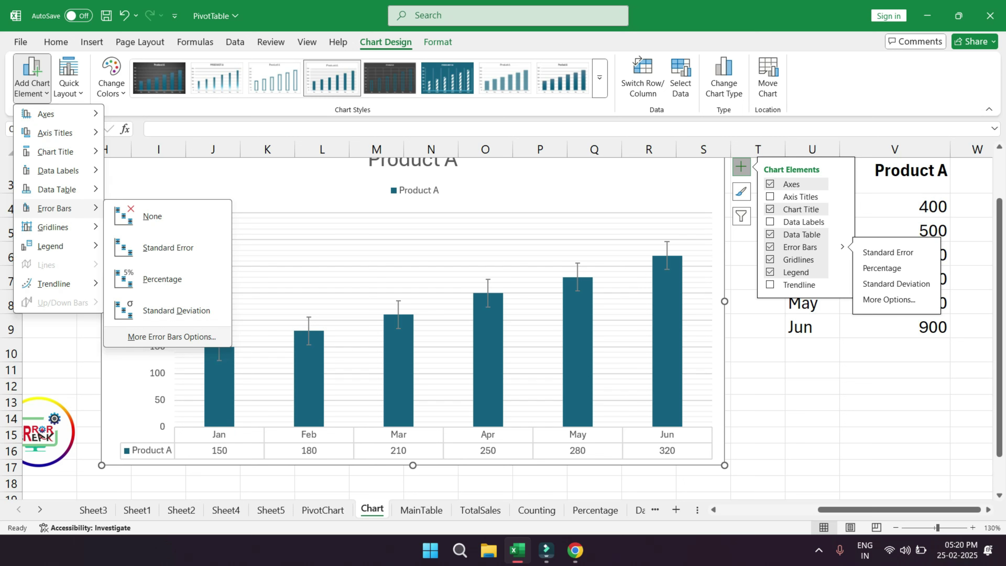
left_click(172, 337)
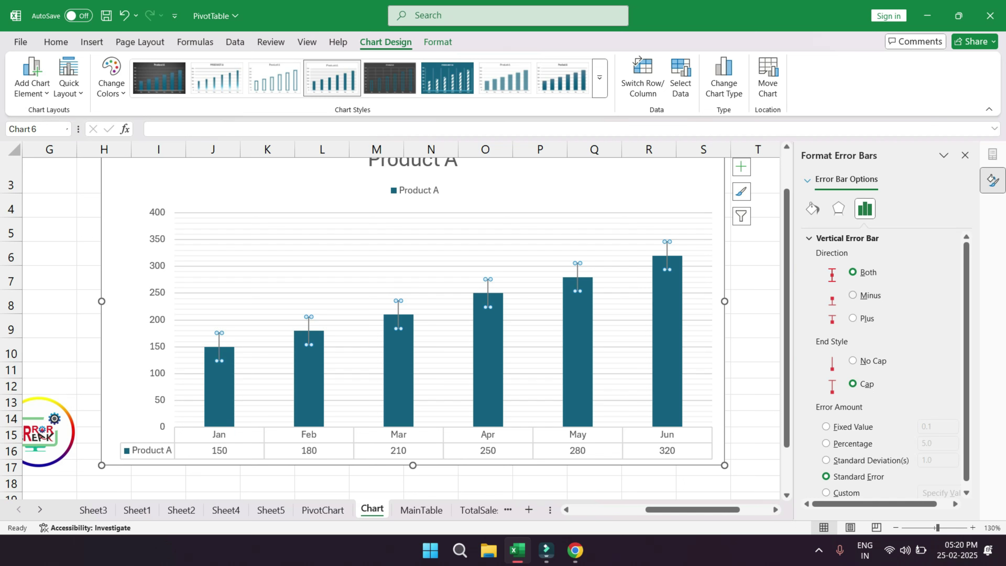
Try the Minus and Plus directions for the vertical error bars and set the direction back to Both.
left_click(853, 295)
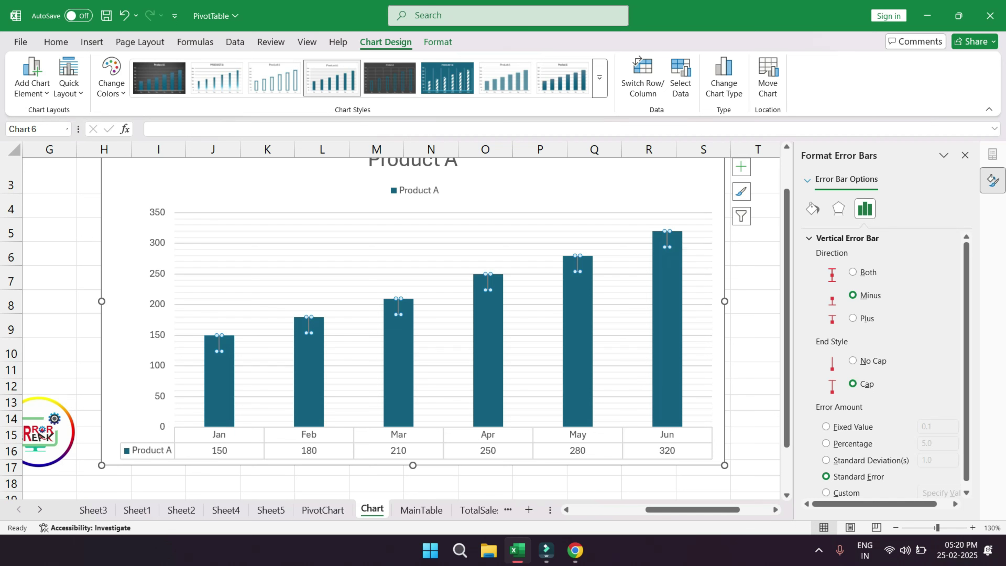
left_click(853, 318)
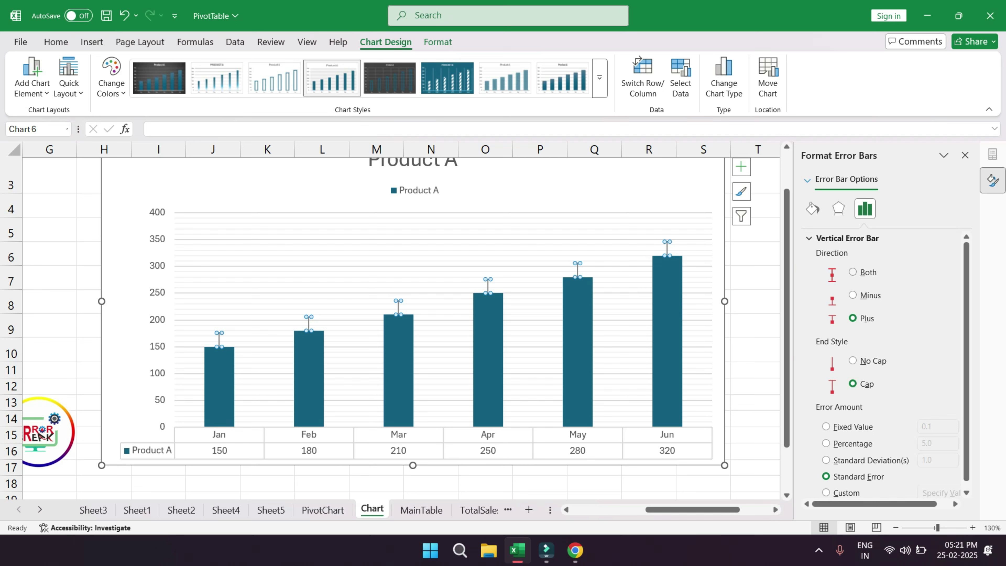
left_click(853, 272)
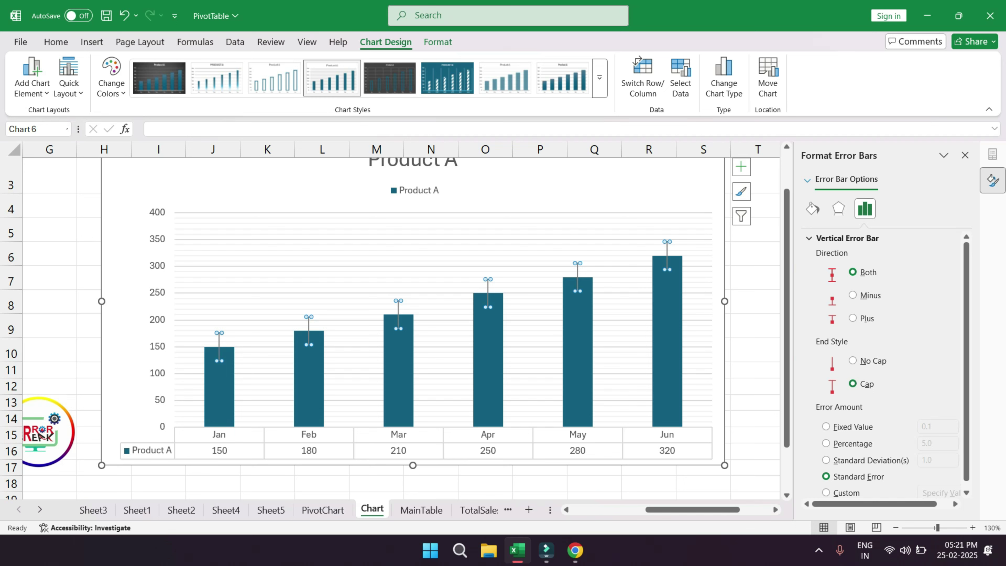
Try the No Cap end style on the error bars and set it back to Cap.
left_click(853, 361)
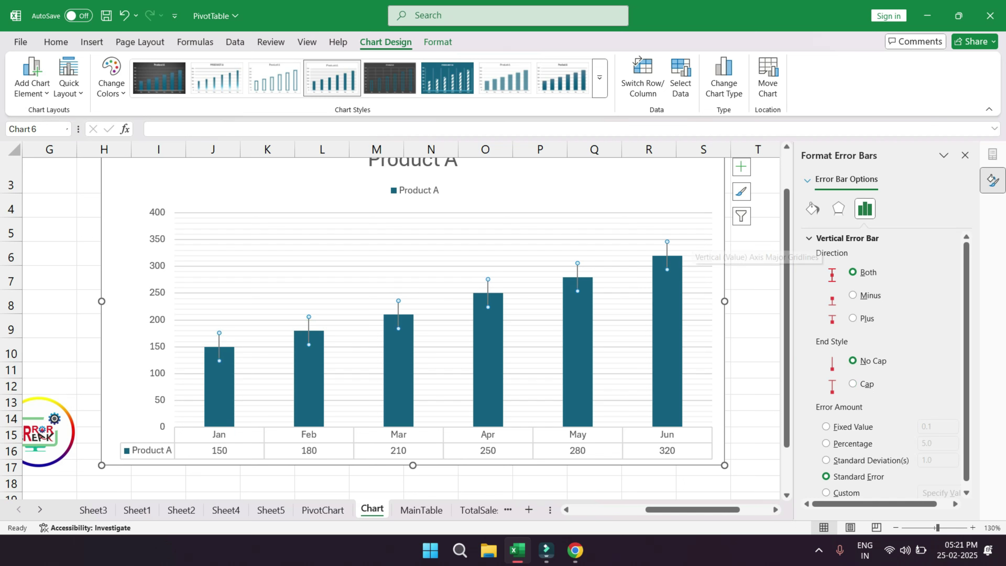
left_click(694, 244)
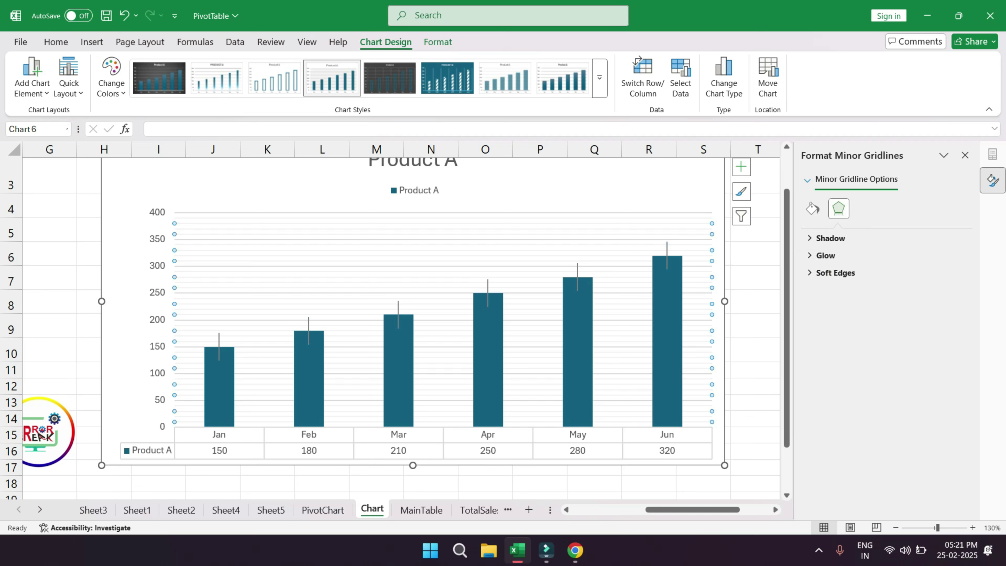
left_click(667, 257)
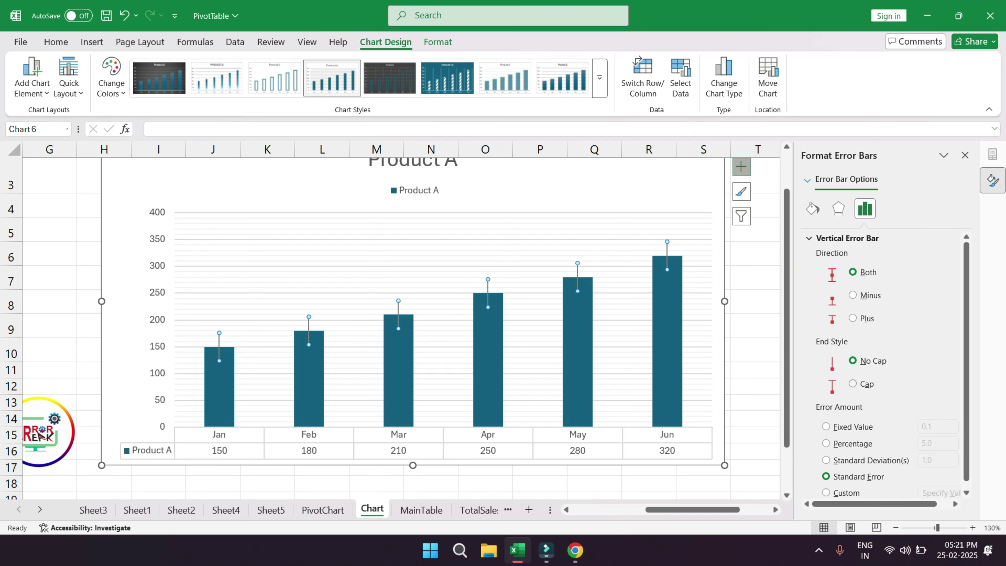
left_click(853, 384)
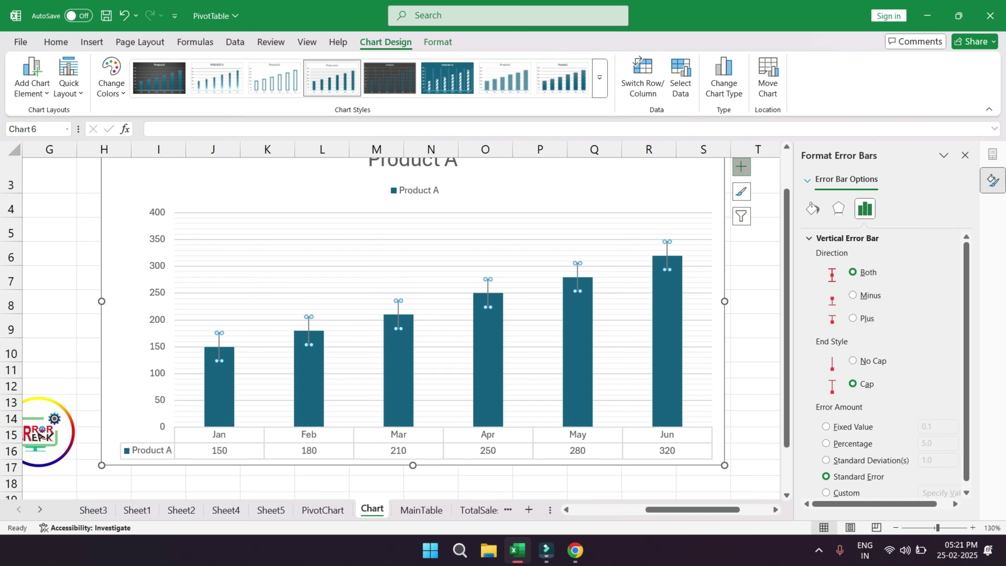
Set the vertical error bars' error amount to a fixed value of 50.
scroll(891, 364, "down", 1)
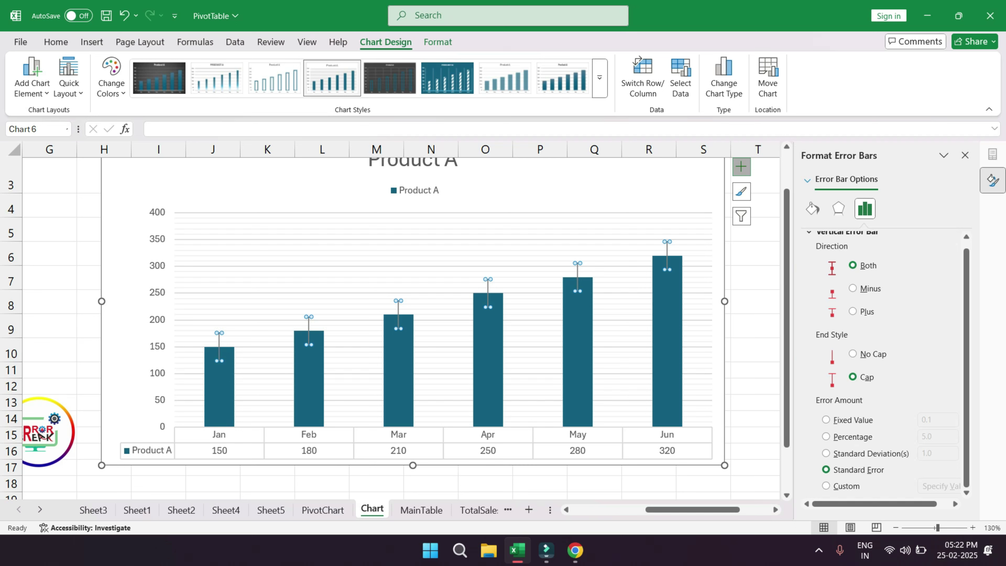
left_click(826, 420)
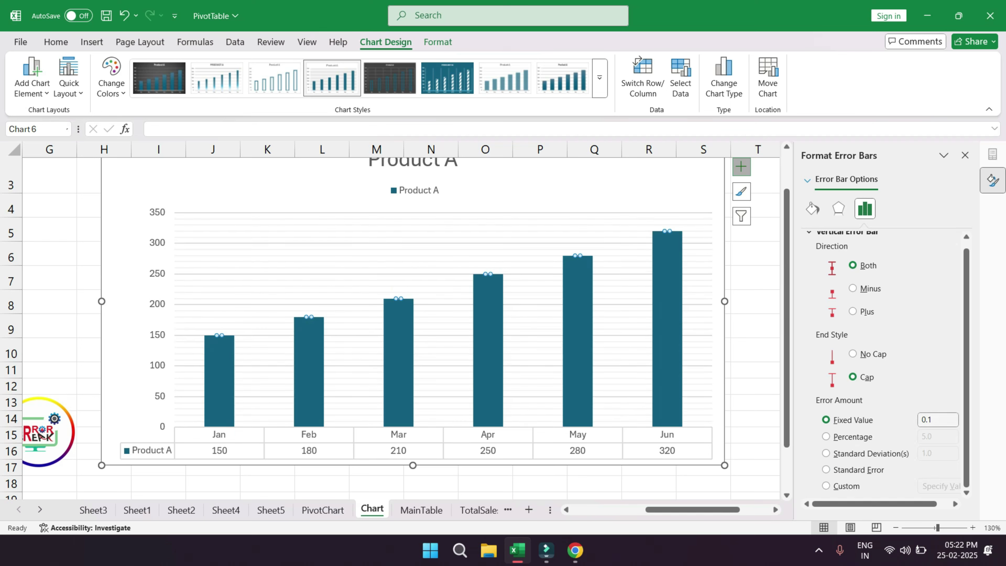
left_click(932, 419)
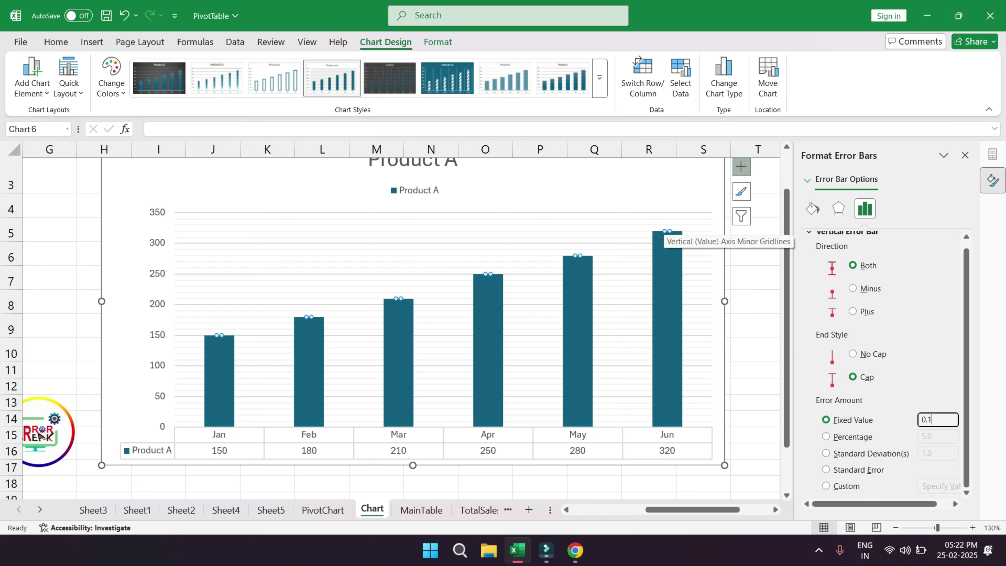
key("BackSpace")
key("BackSpace")
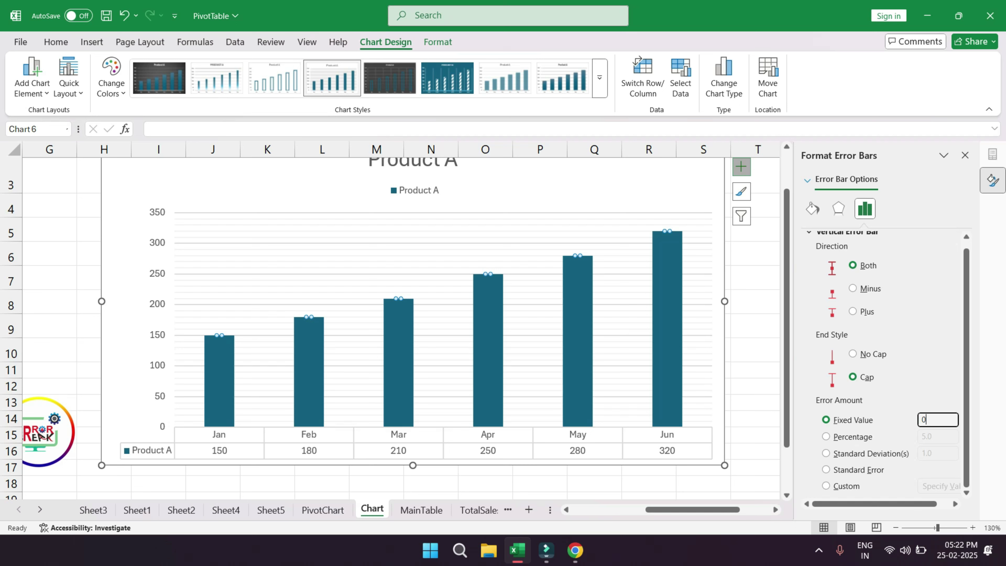
key("ctrl+a")
type("50")
key("Return")
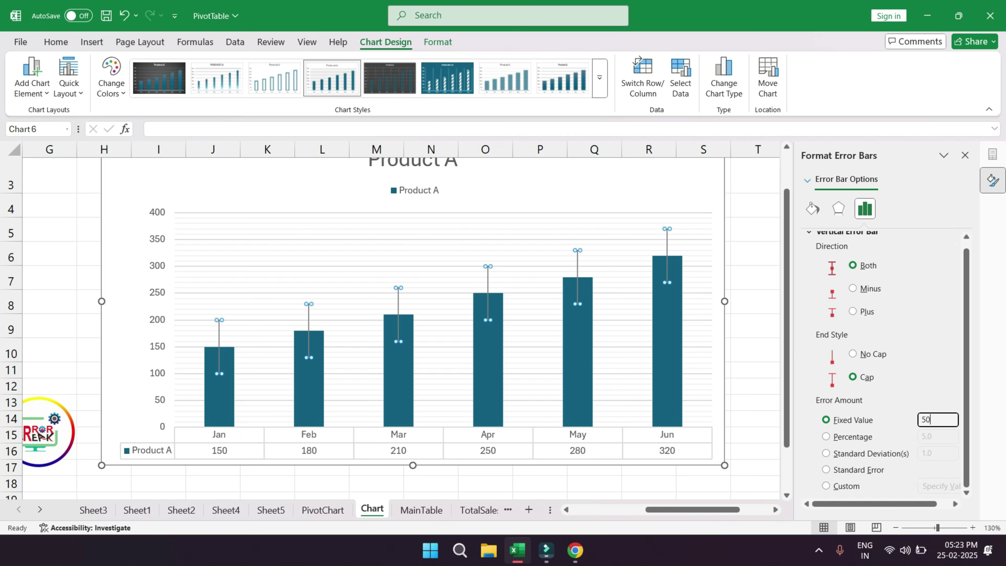
Examine the error bars on the columns and the Product A values in the separate monthly table beside the chart.
scroll(214, 303, "up", 3)
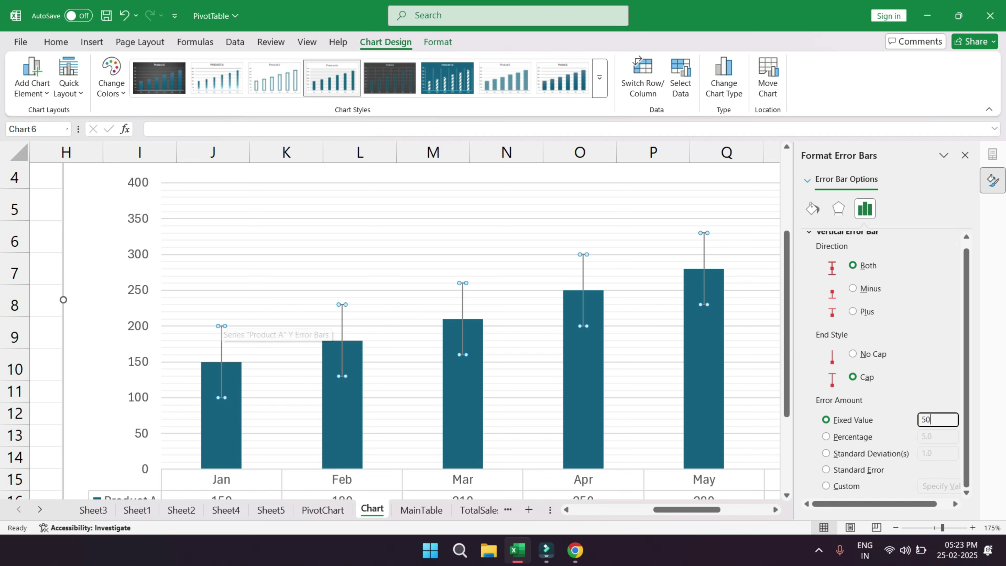
scroll(397, 318, "down", 1)
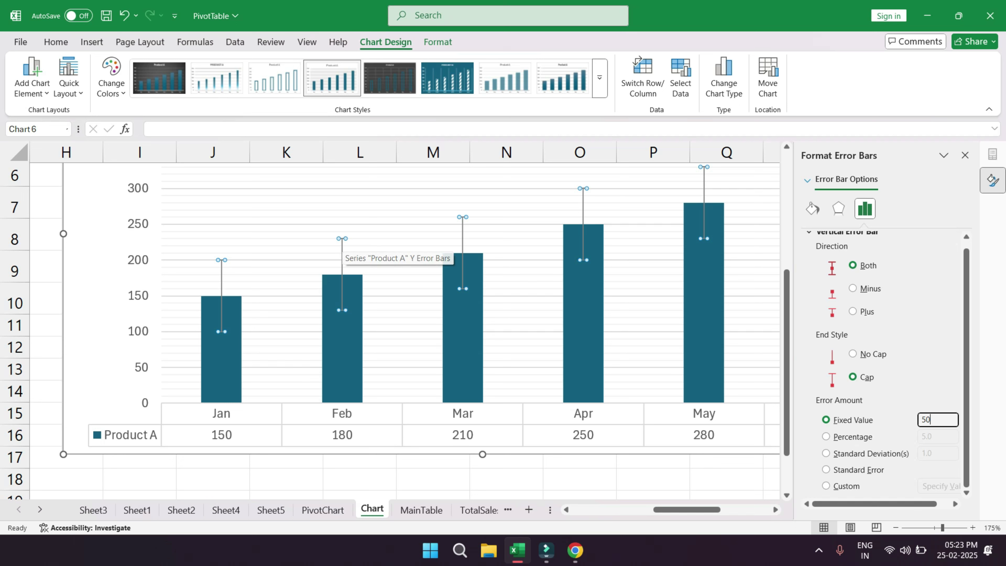
key("Return")
scroll(46, 506, "down", 2, "ctrl")
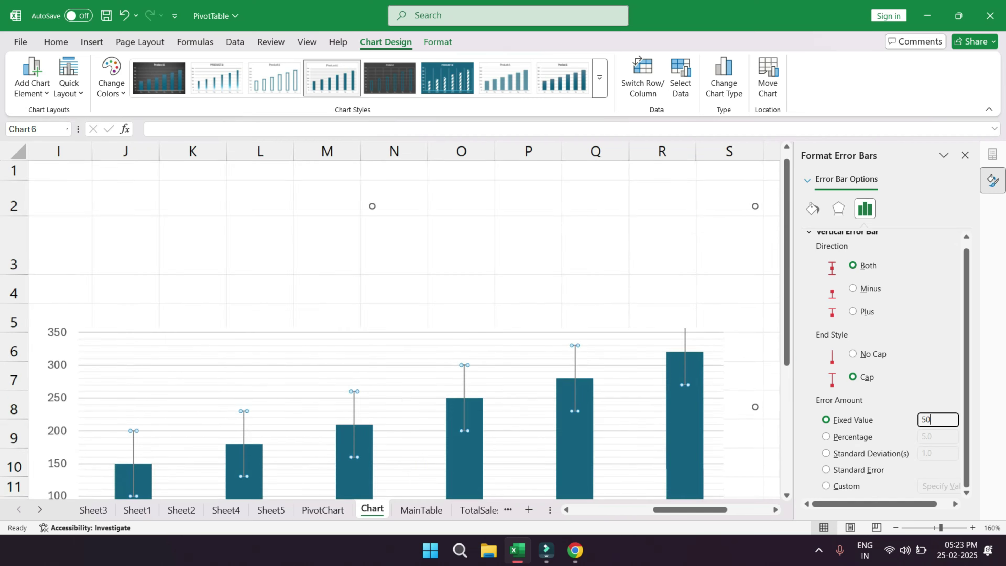
scroll(46, 495, "down", 1, "ctrl")
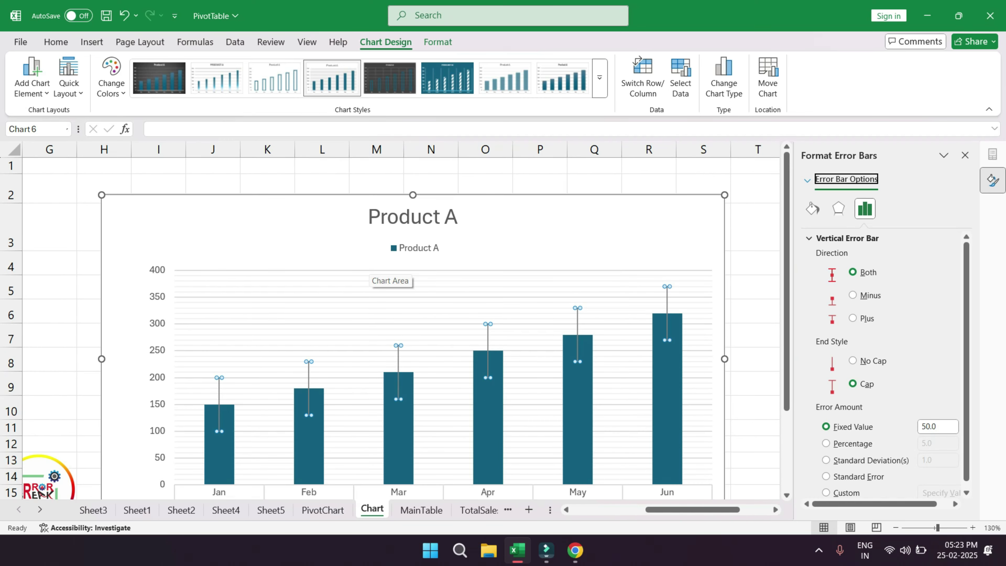
scroll(47, 495, "down", 1, "ctrl")
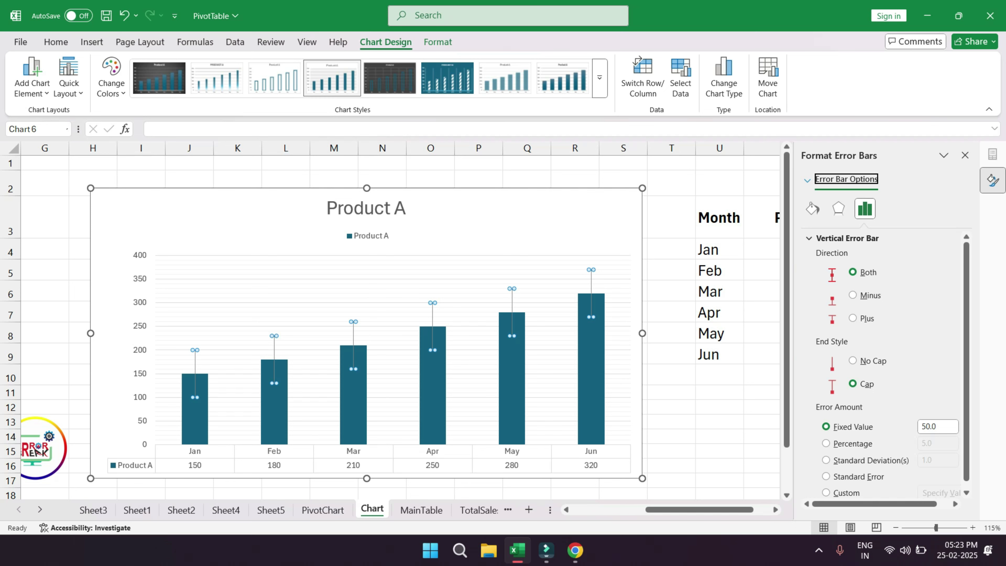
left_click_drag(699, 509, 717, 510)
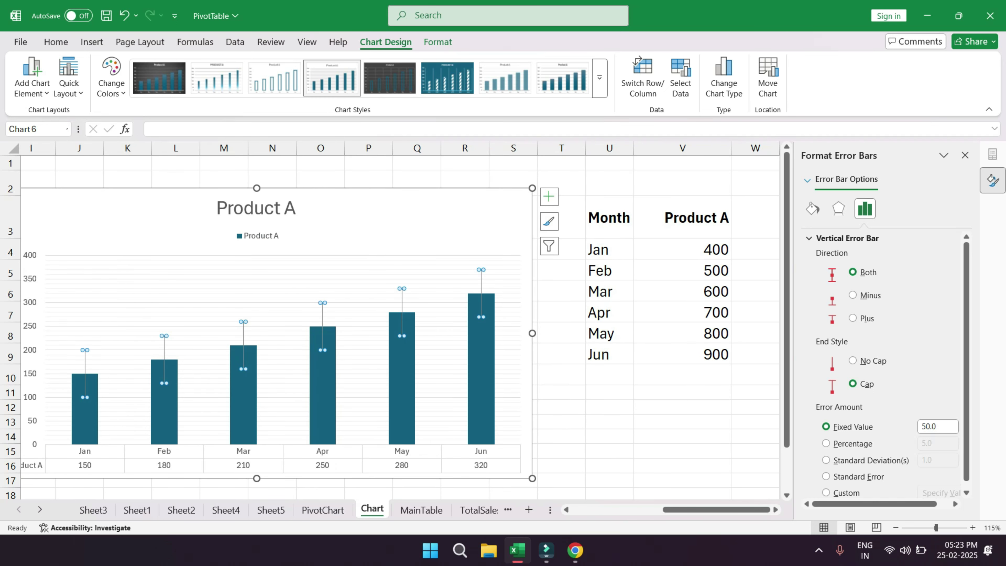
left_click_drag(682, 250, 681, 355)
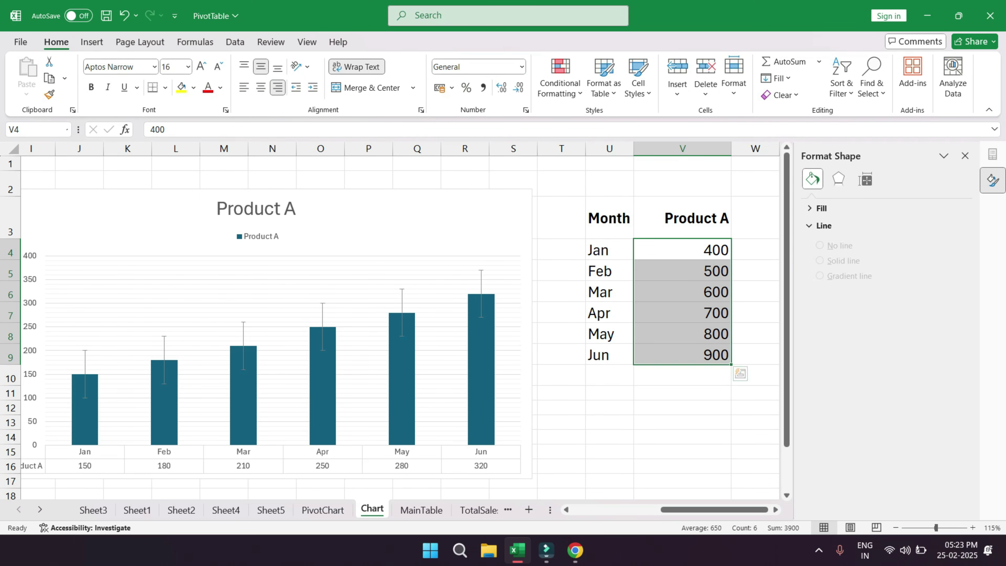
left_click(681, 250)
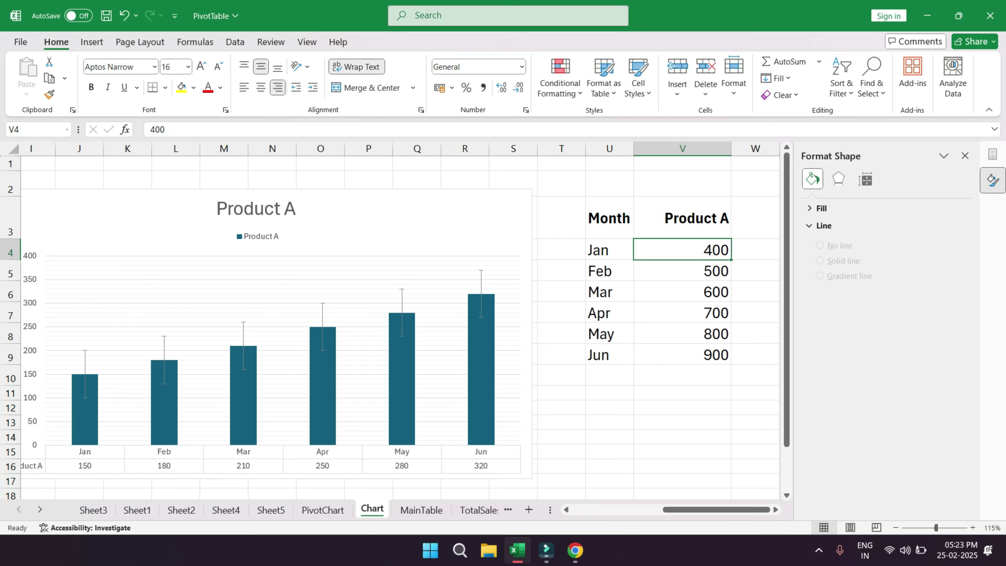
Reopen the chart's detailed error bar options and set the error amount to Custom.
left_click(324, 225)
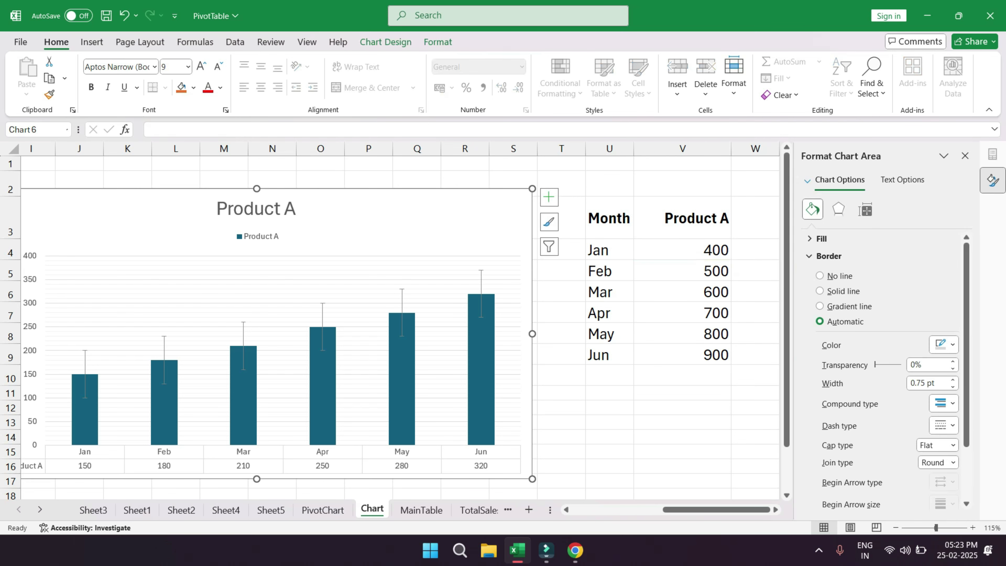
left_click(549, 197)
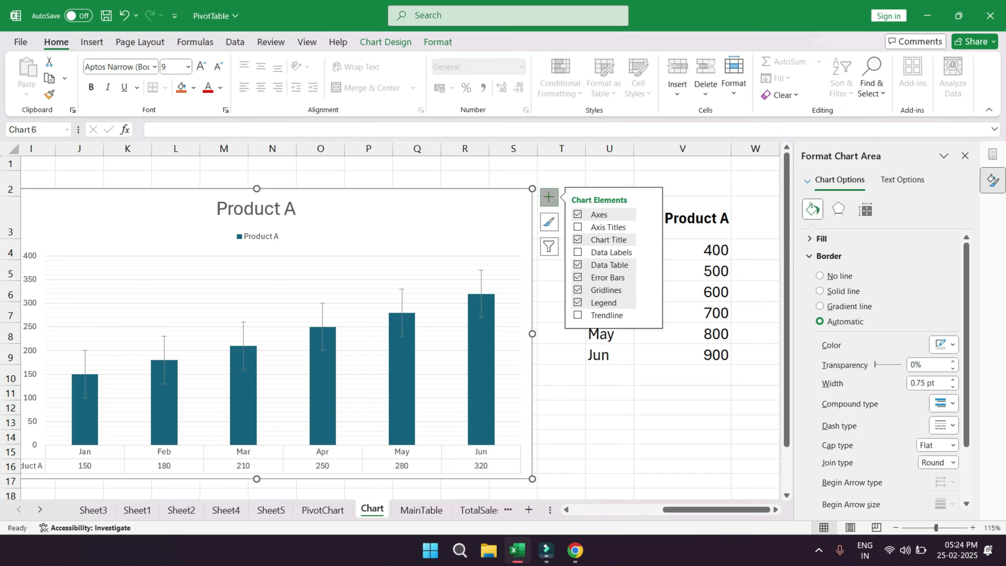
left_click(640, 277)
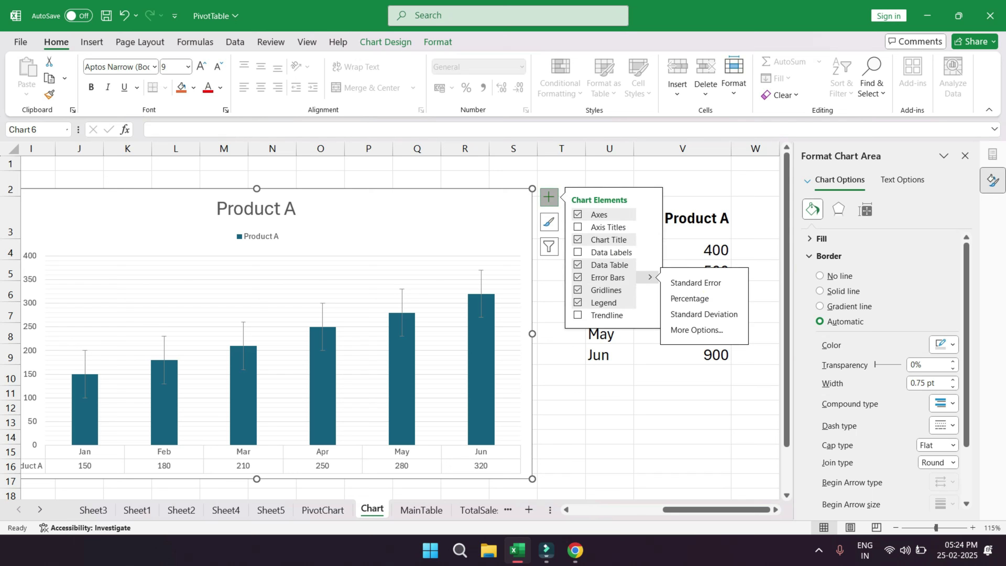
left_click(696, 330)
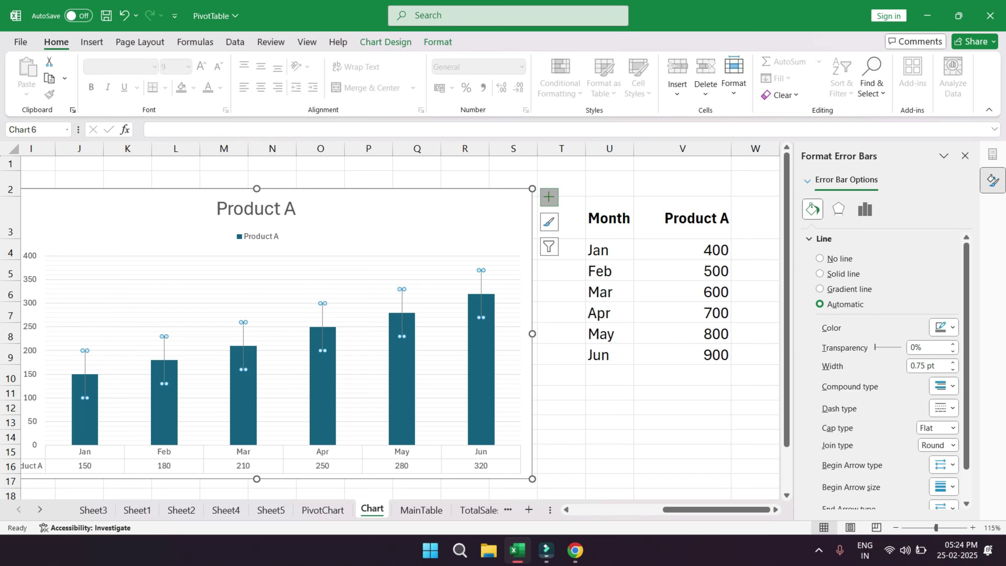
scroll(892, 372, "down", 1)
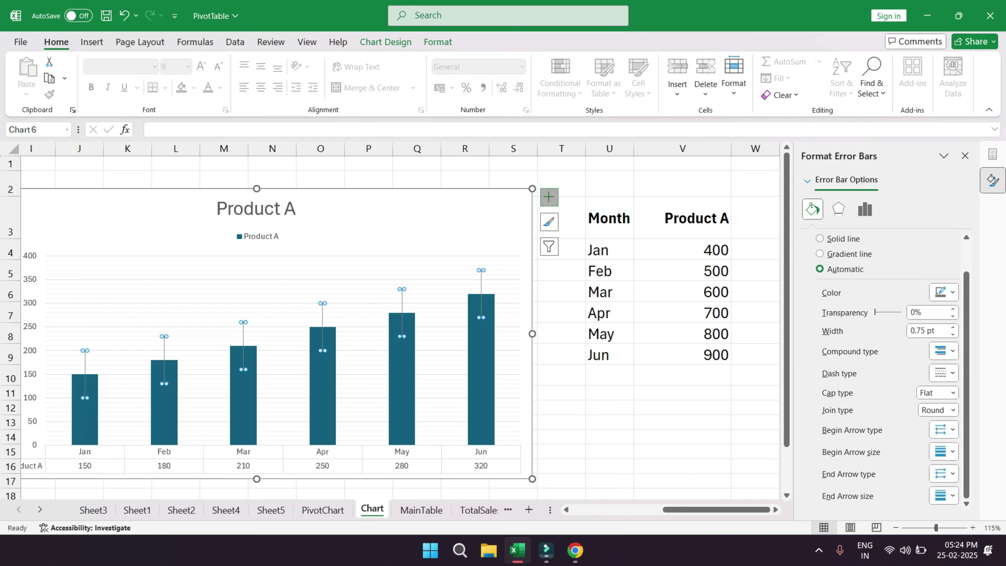
left_click(865, 209)
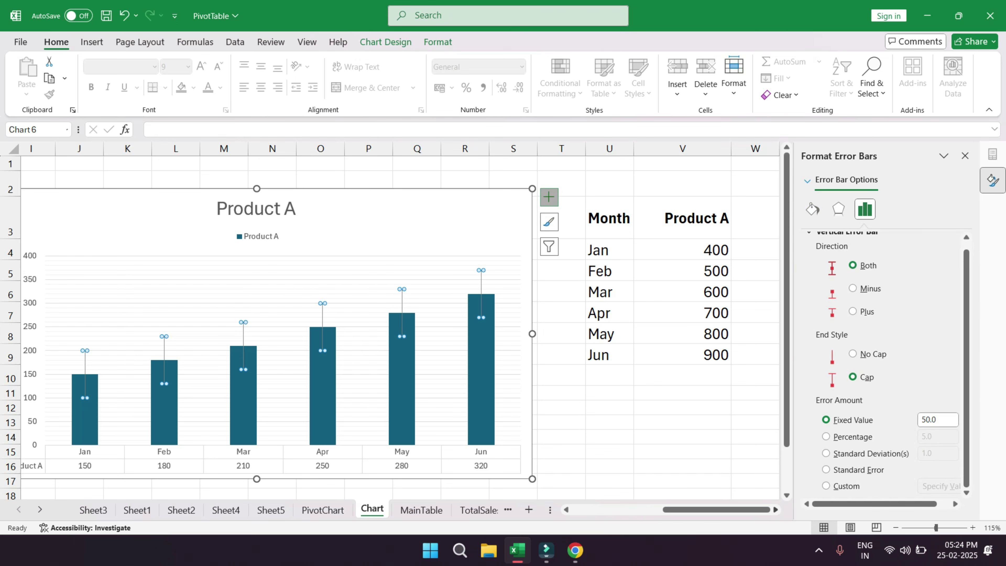
scroll(401, 317, "right", 1)
left_click(826, 486)
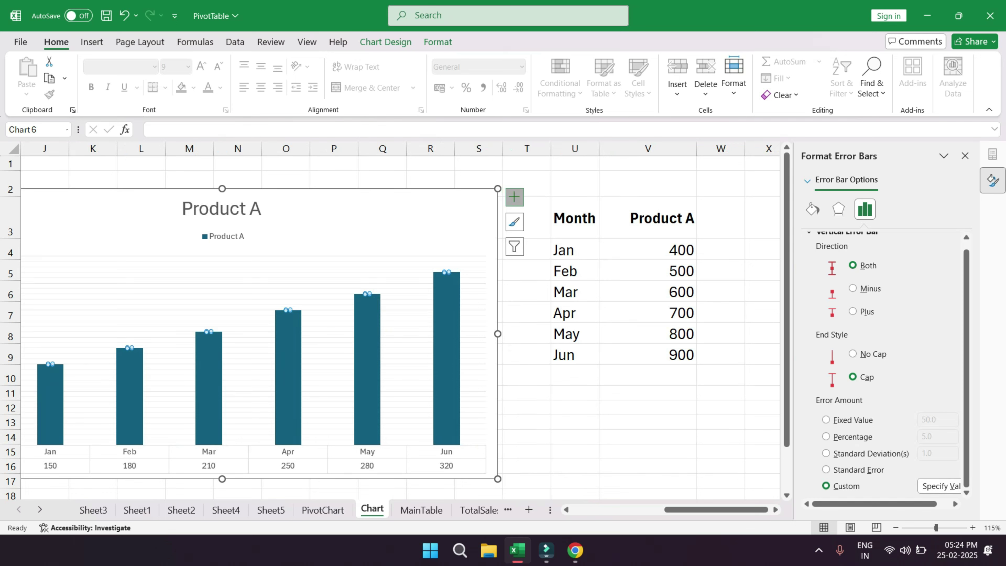
Specify cells V4:V9 of the separate Product A table as the custom positive error values.
scroll(880, 369, "right", 1)
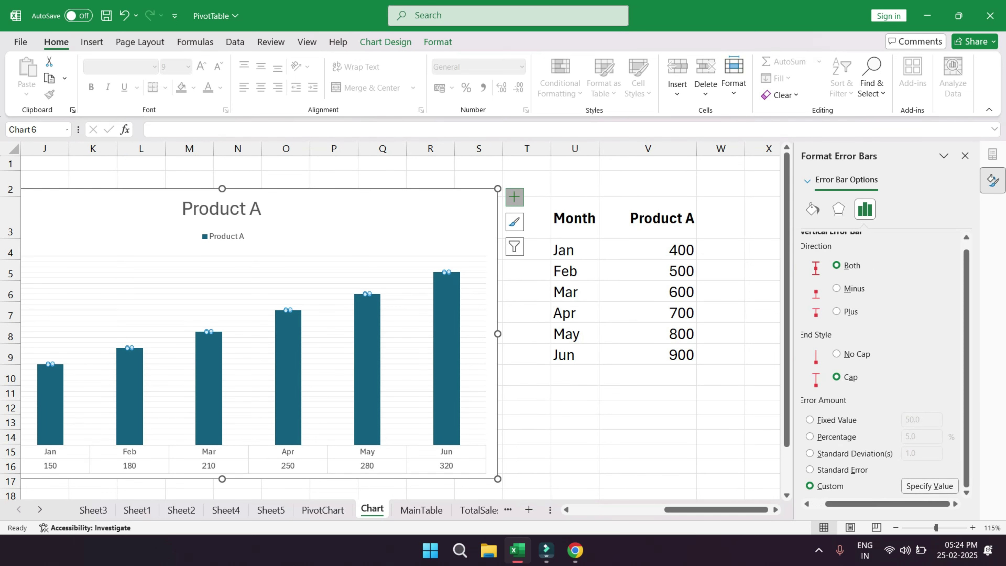
left_click(930, 485)
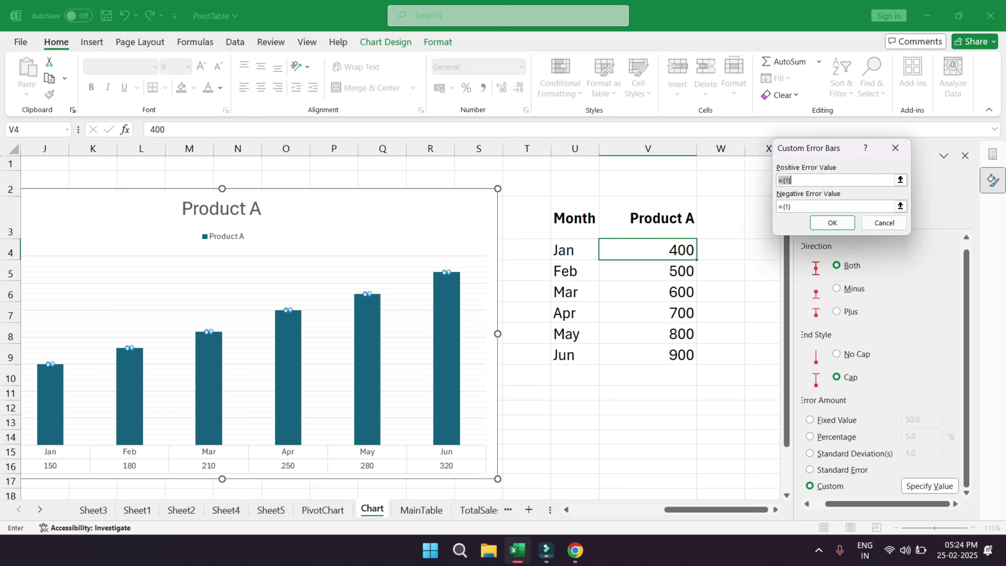
key("End")
key("BackSpace")
left_click_drag(648, 249, 666, 355)
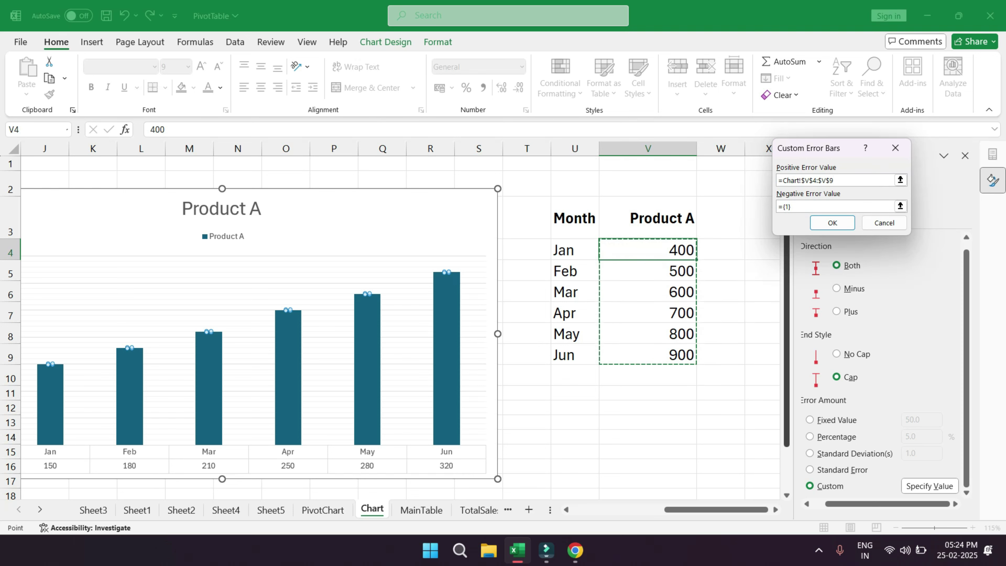
left_click(833, 223)
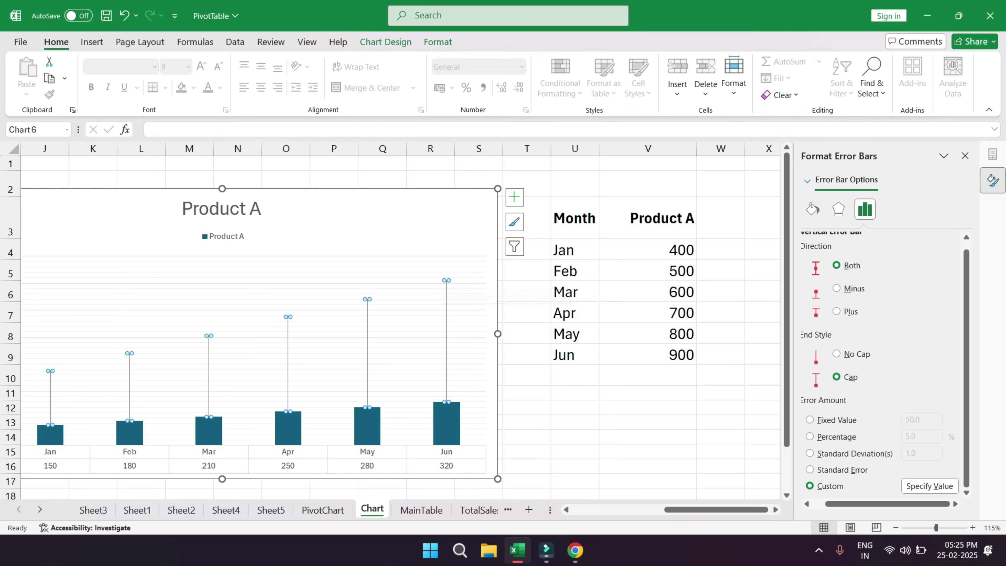
Remove the error bars from the Product A chart.
scroll(402, 327, "left", 3)
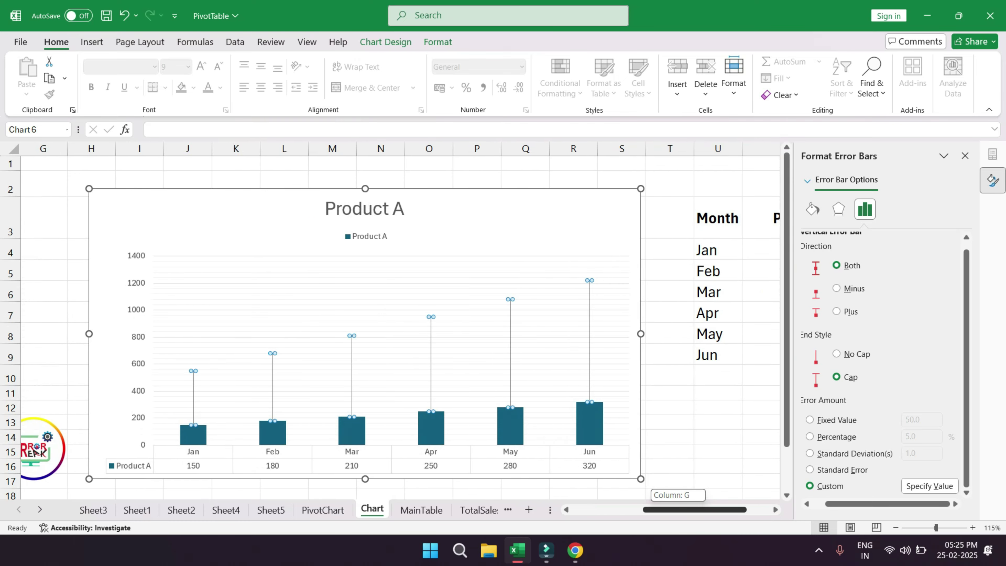
scroll(390, 321, "up", 1, "ctrl")
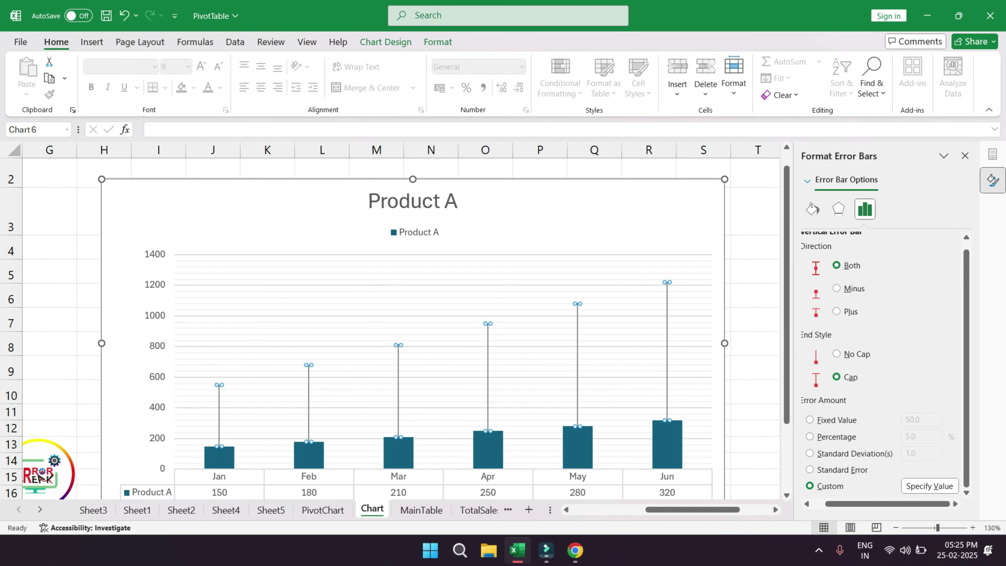
scroll(389, 321, "up", 1, "ctrl")
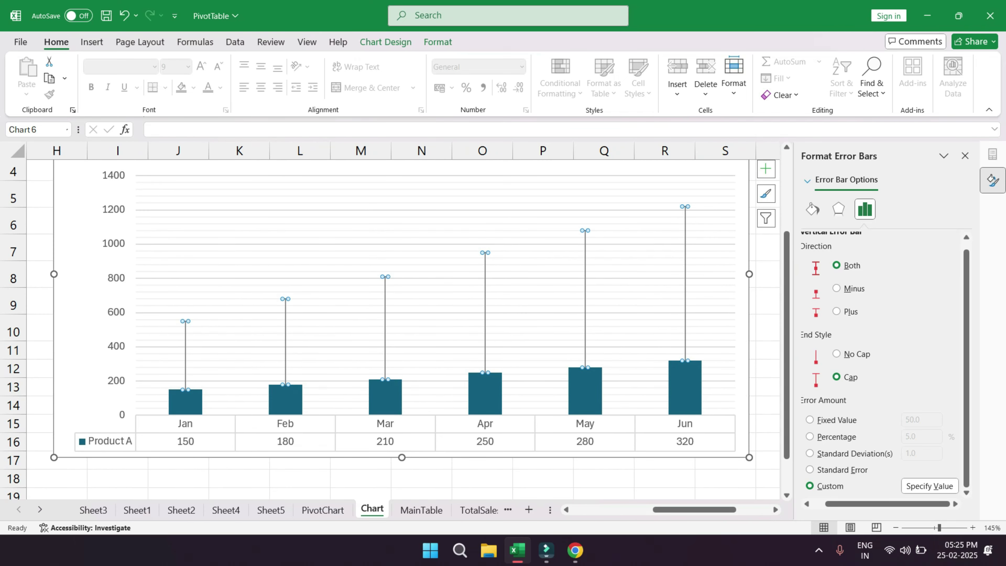
scroll(693, 208, "up", 2, "ctrl")
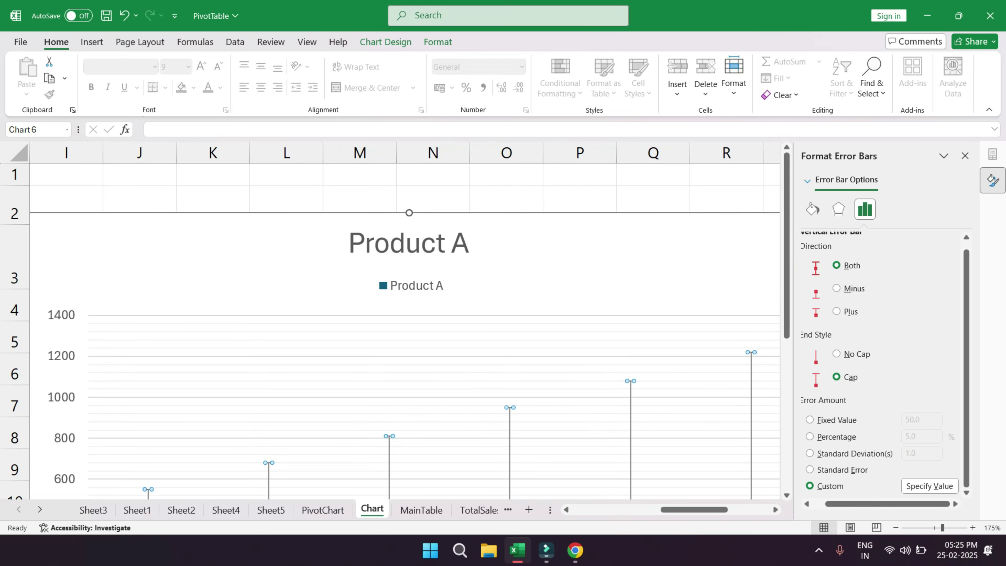
scroll(559, 235, "down", 4, "ctrl")
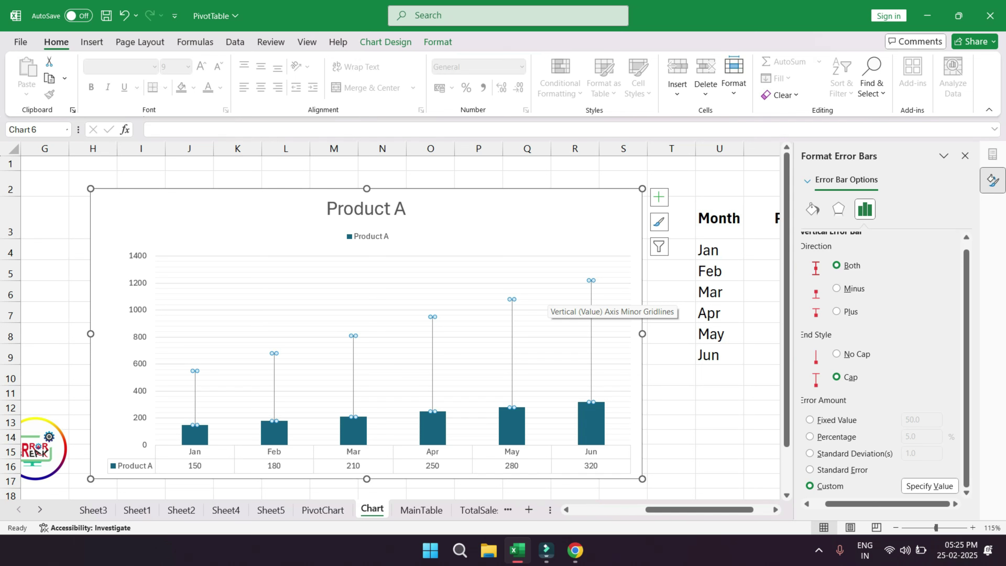
scroll(546, 306, "down", 2, "ctrl")
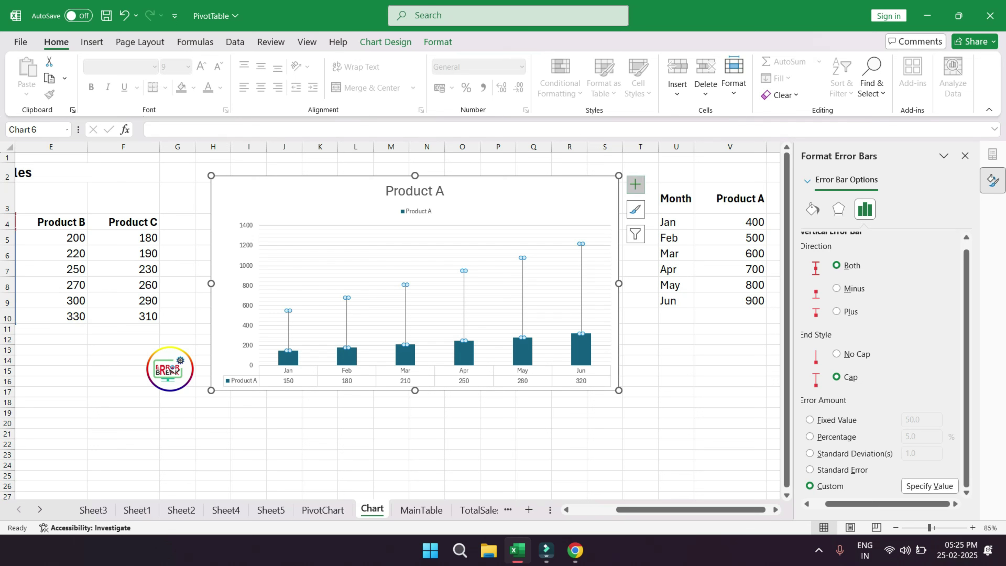
left_click(636, 185)
left_click(664, 265)
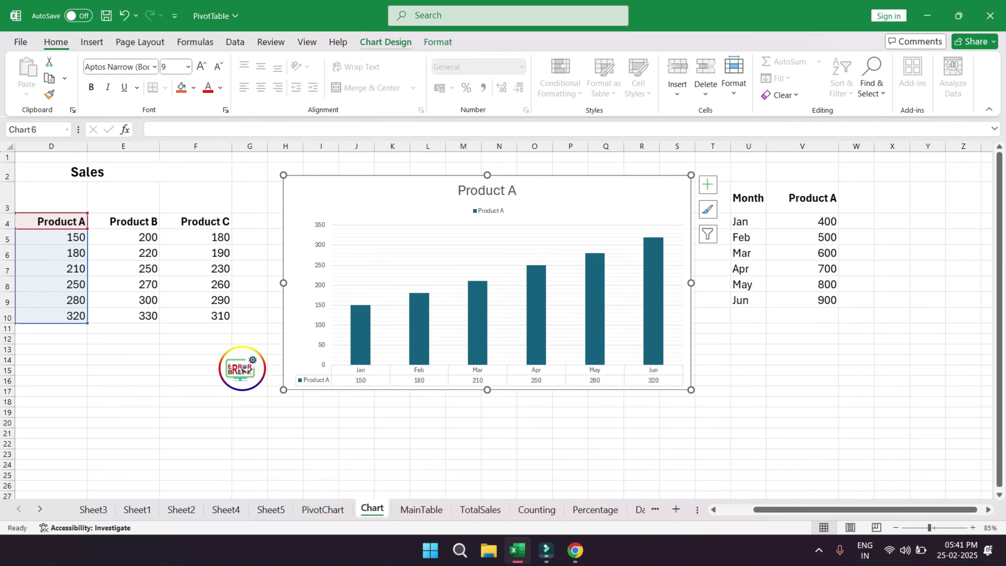
Review the chart elements that can be added, including the major and minor gridline options.
left_click(385, 42)
left_click(31, 75)
mouse_move(60, 226)
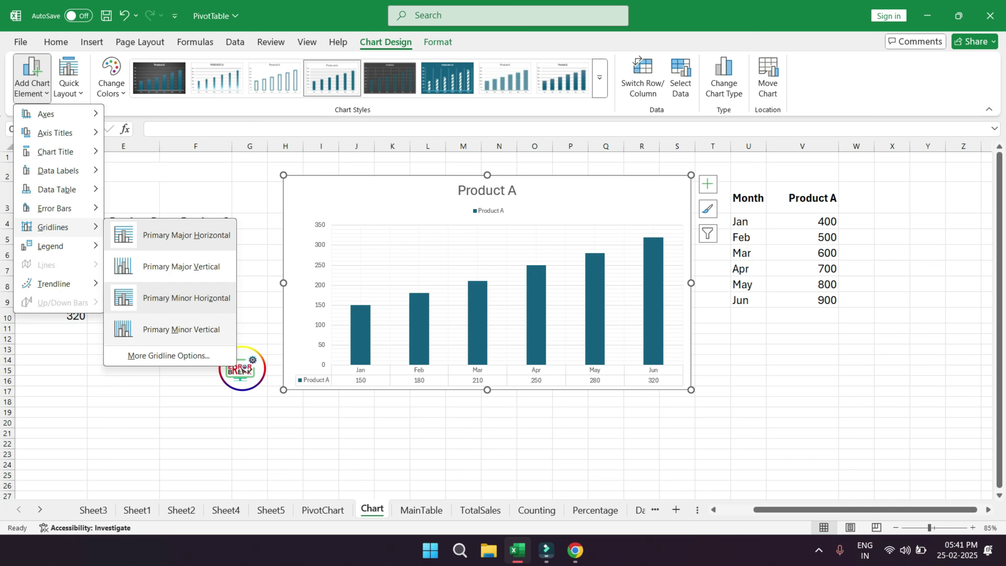
key("Escape")
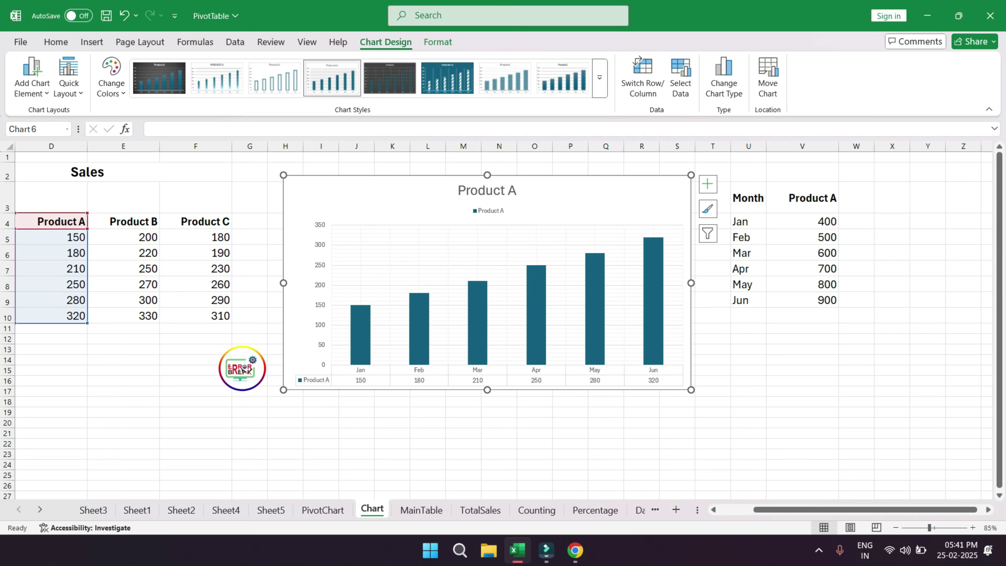
left_click(32, 77)
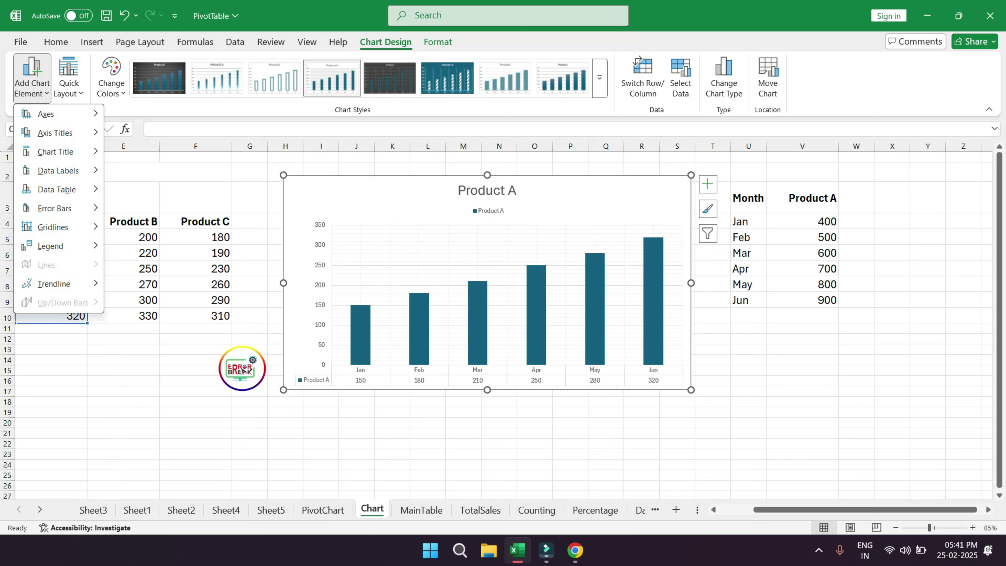
key("Escape")
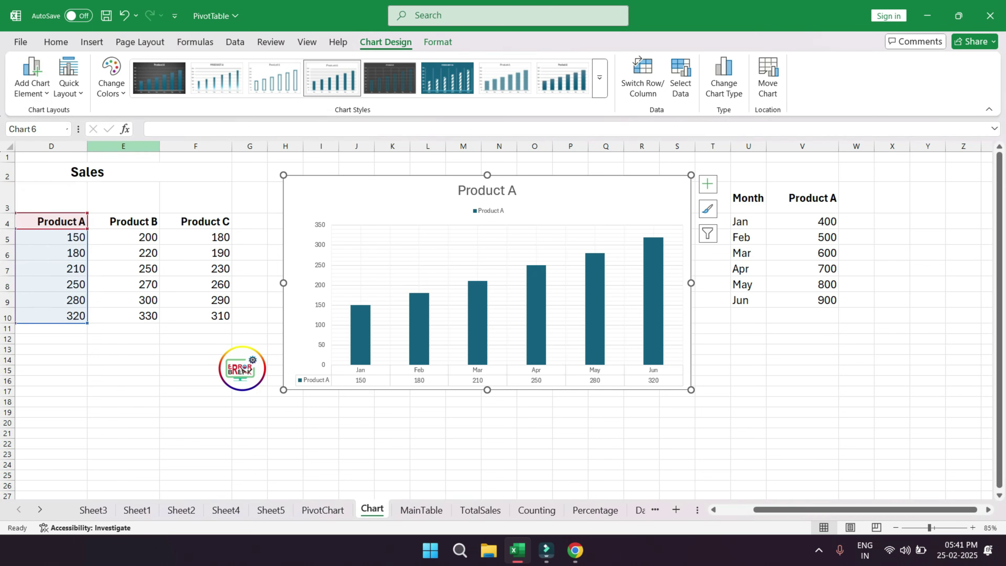
Turn the Product A chart's gridlines off and back on to restore the default gridlines.
left_click(32, 78)
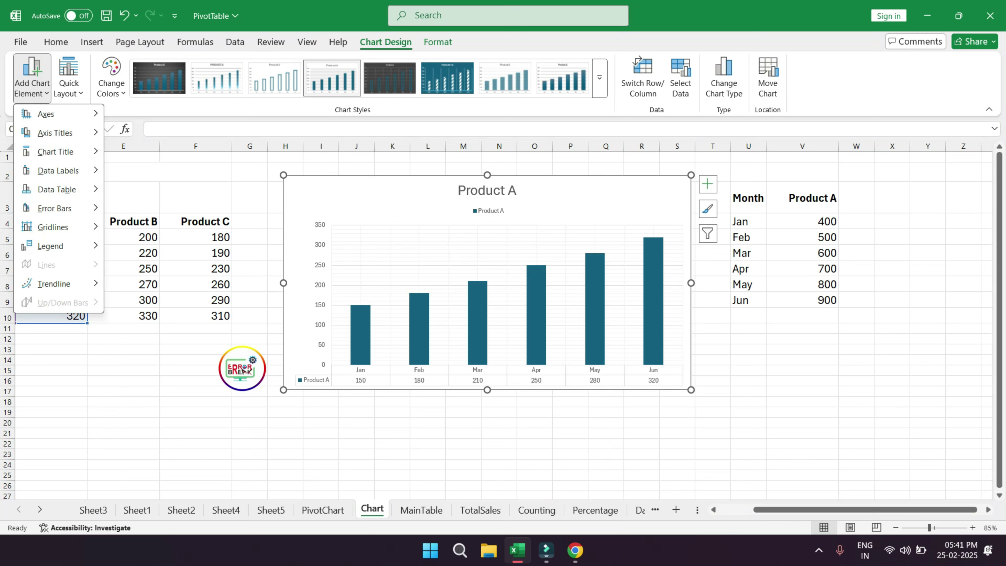
left_click(708, 184)
left_click(708, 183)
left_click(708, 183)
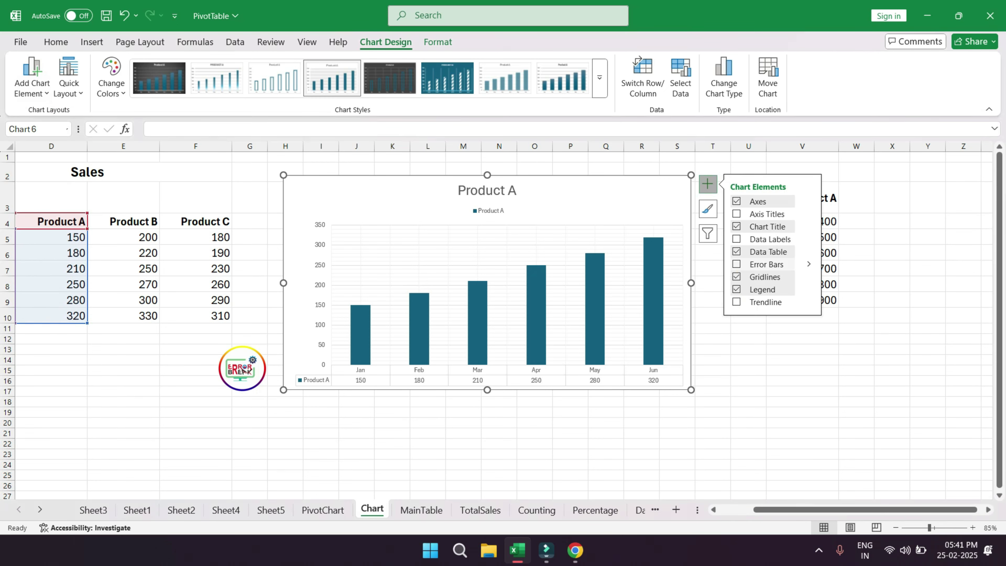
left_click(736, 277)
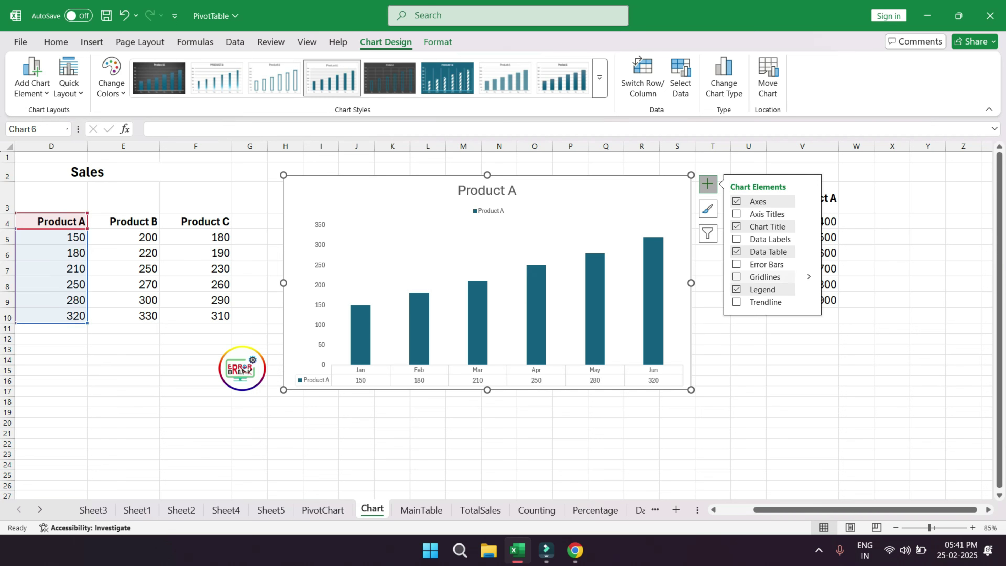
left_click(736, 276)
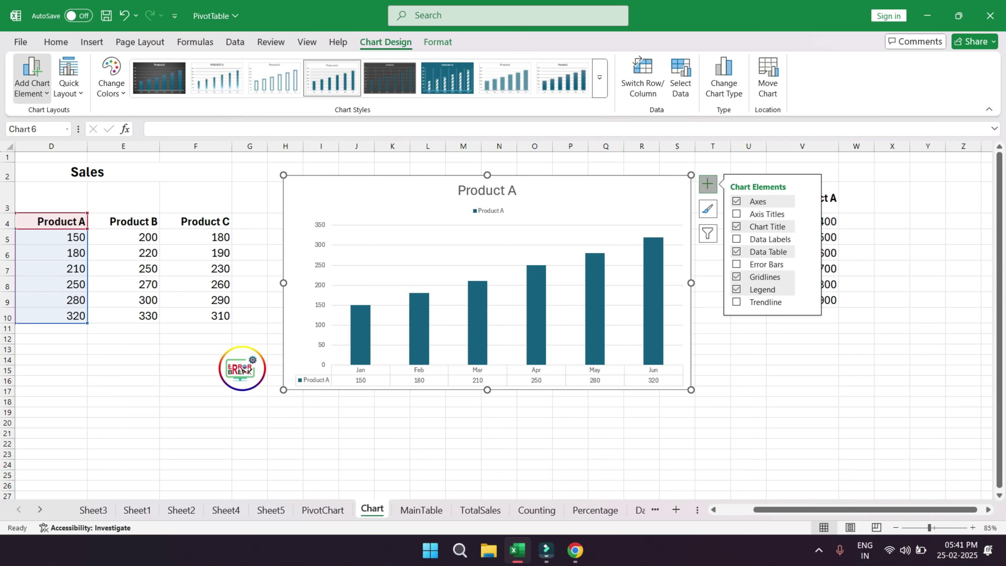
Set the legend position of the Product A chart to Top.
left_click(32, 79)
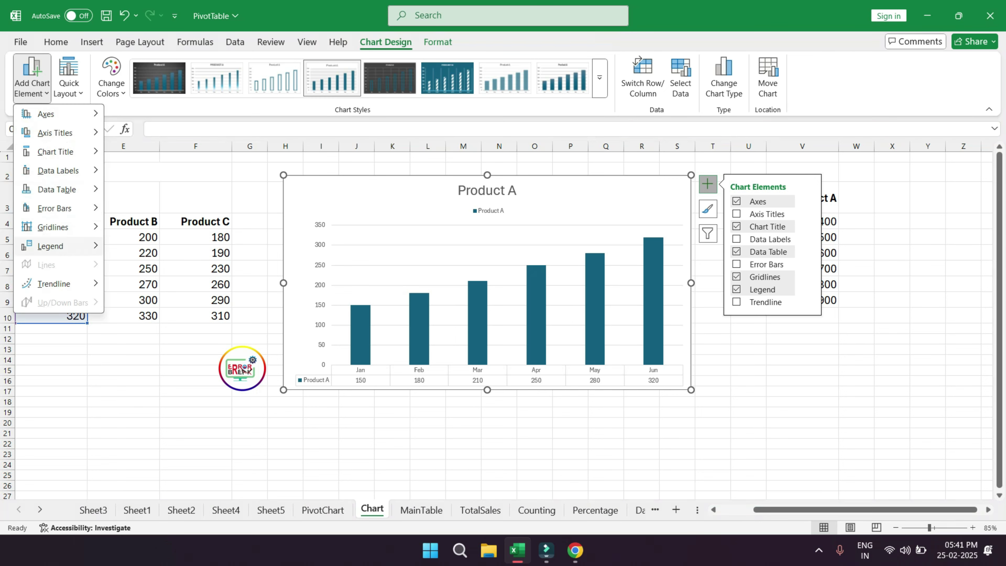
mouse_move(52, 245)
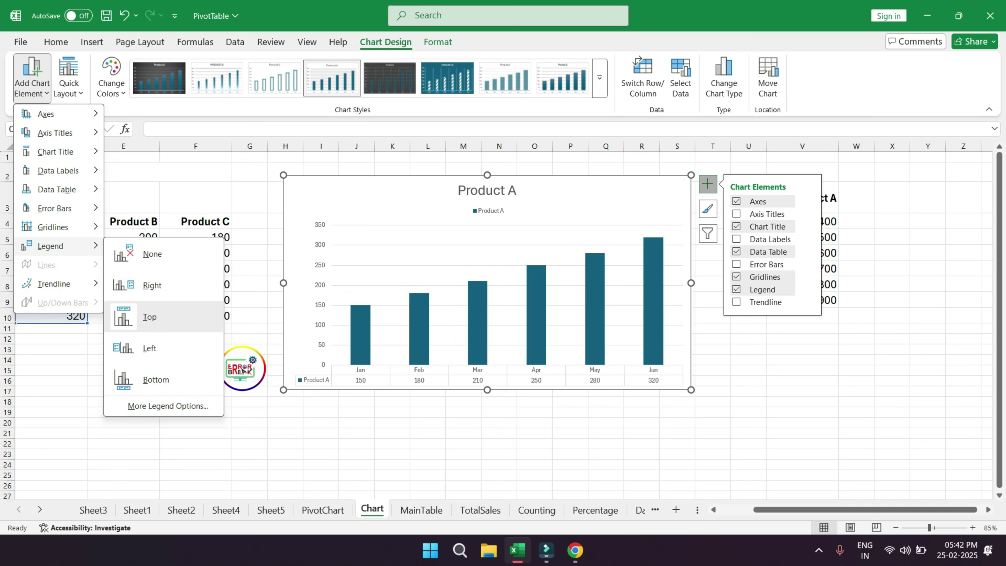
left_click(150, 316)
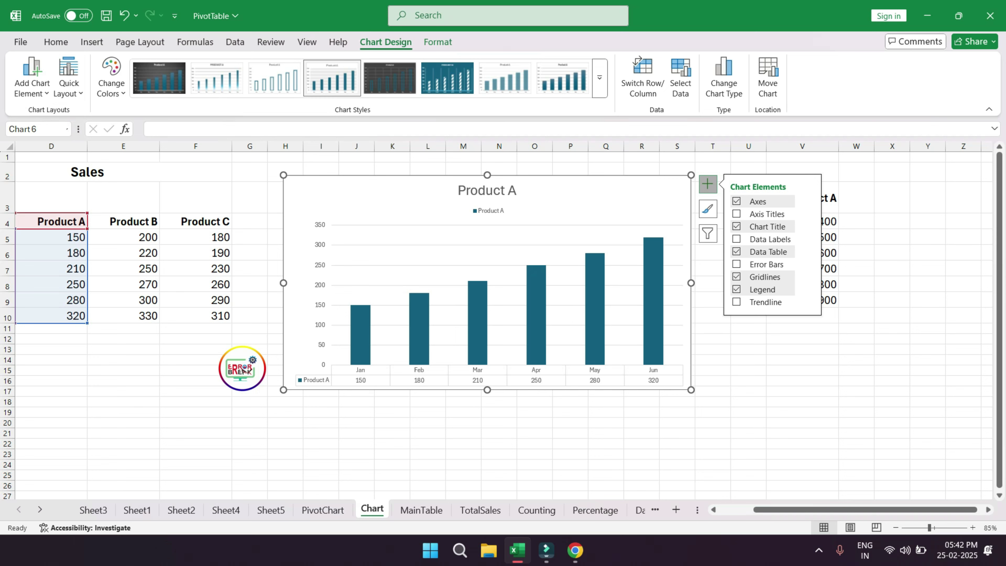
Remove the legend from the Product A chart by setting it to None.
left_click(32, 84)
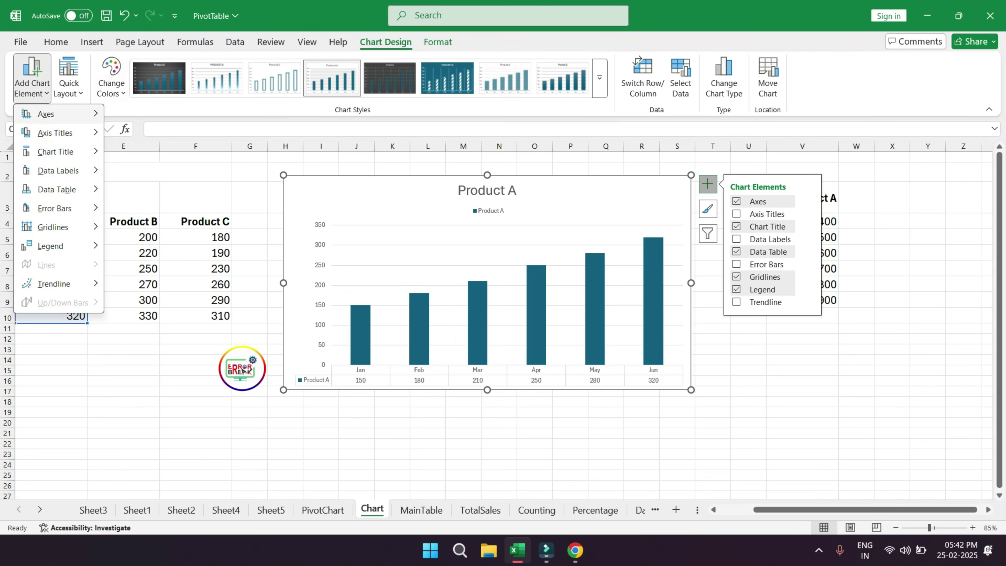
mouse_move(50, 246)
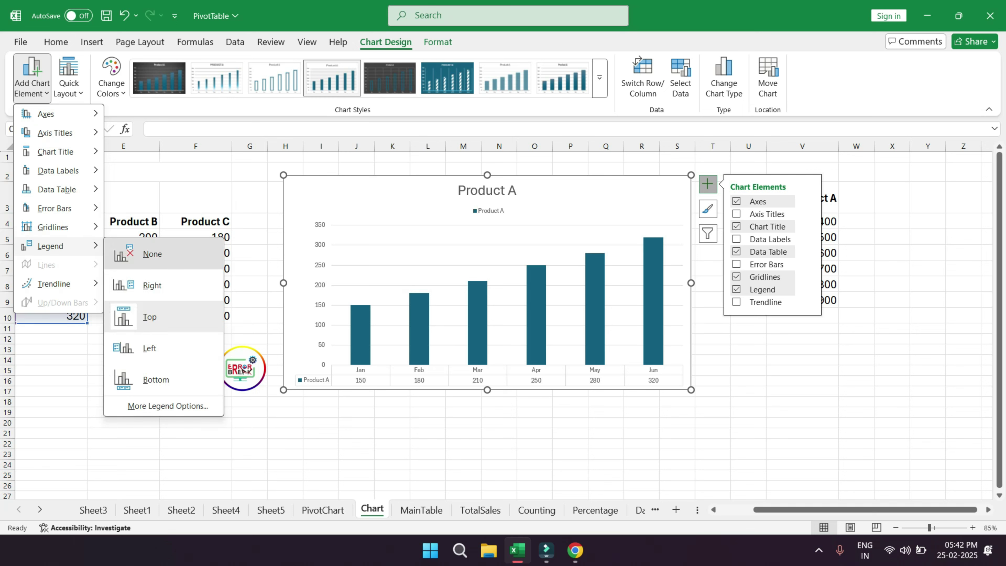
left_click(152, 253)
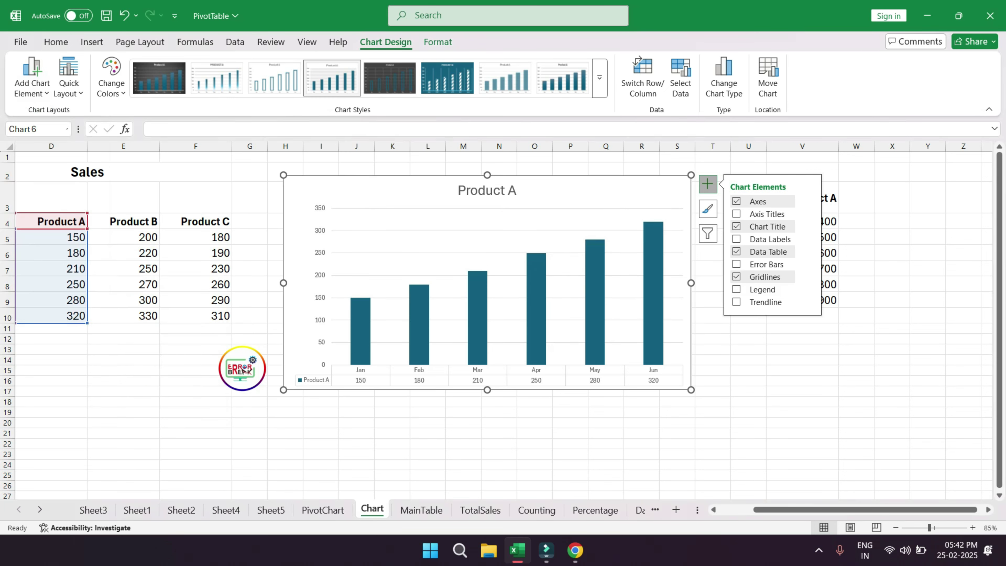
Extend the chart's data range to include the Product B column and add a legend in the Right position.
left_click_drag(87, 323, 159, 323)
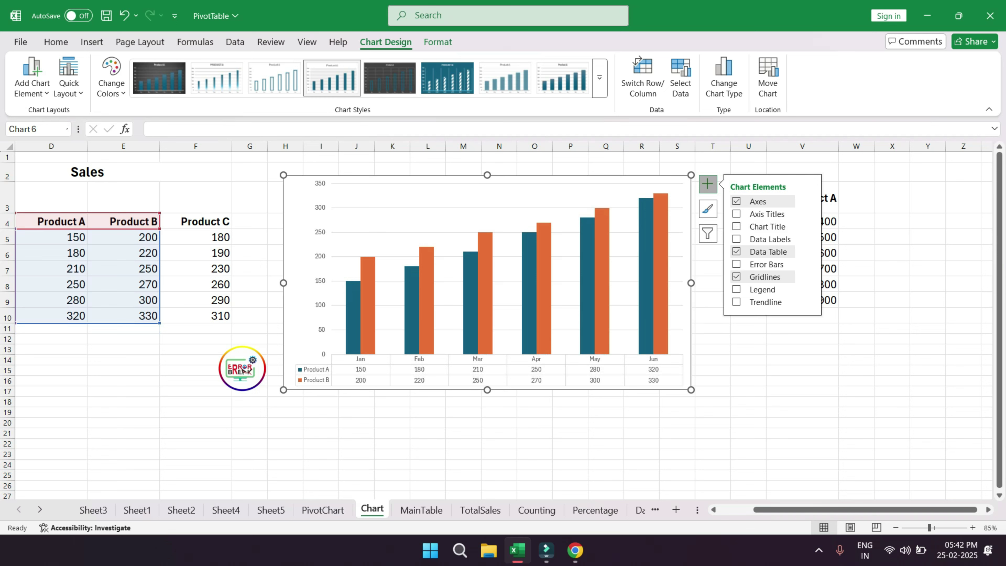
left_click(31, 78)
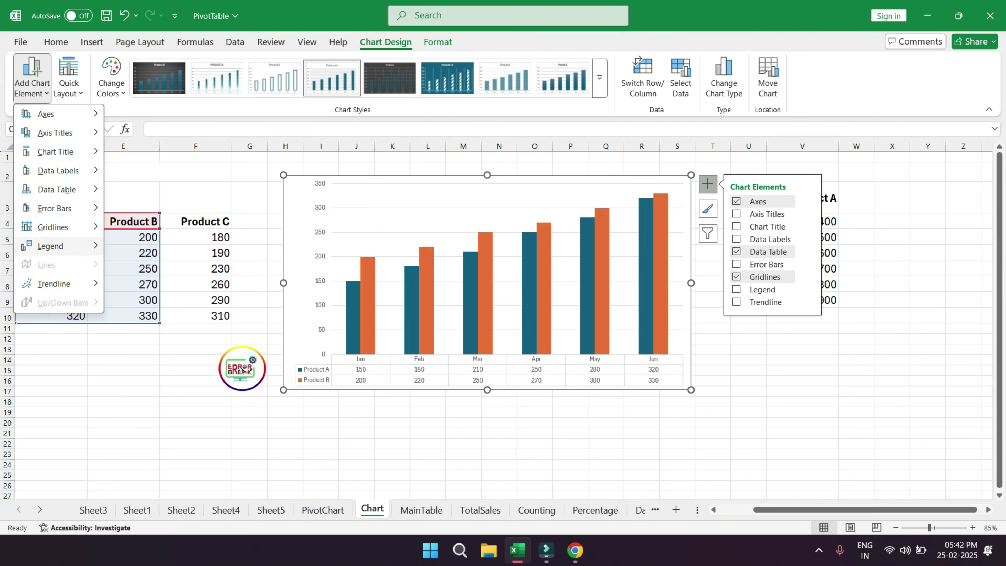
mouse_move(59, 246)
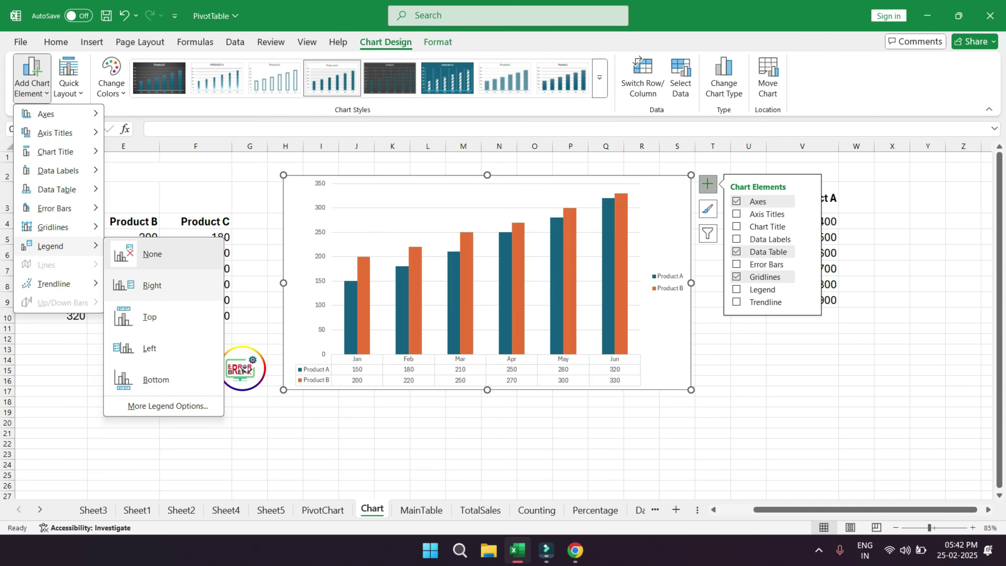
left_click(153, 285)
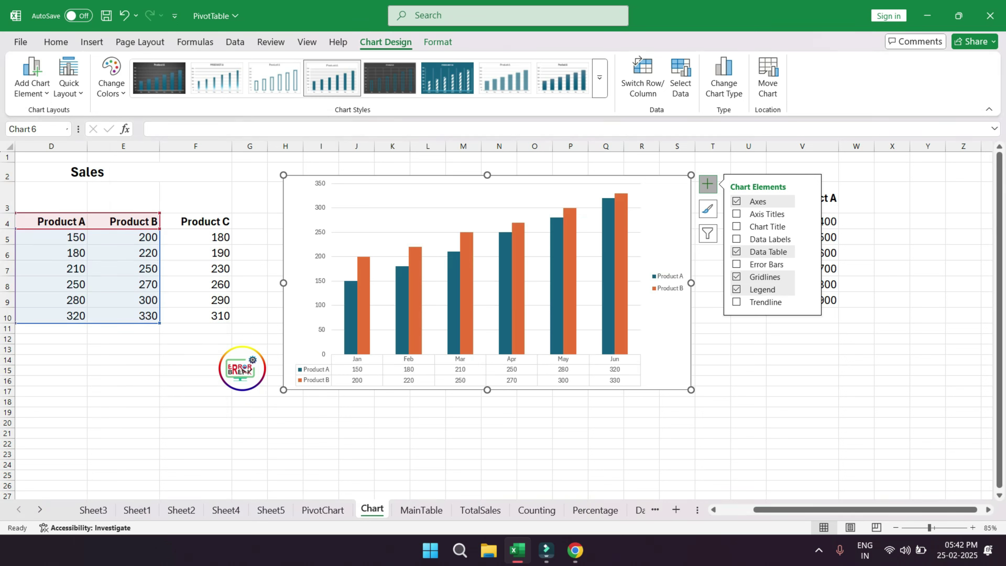
Move the legend of the Product A and Product B chart to the Top position.
left_click(32, 77)
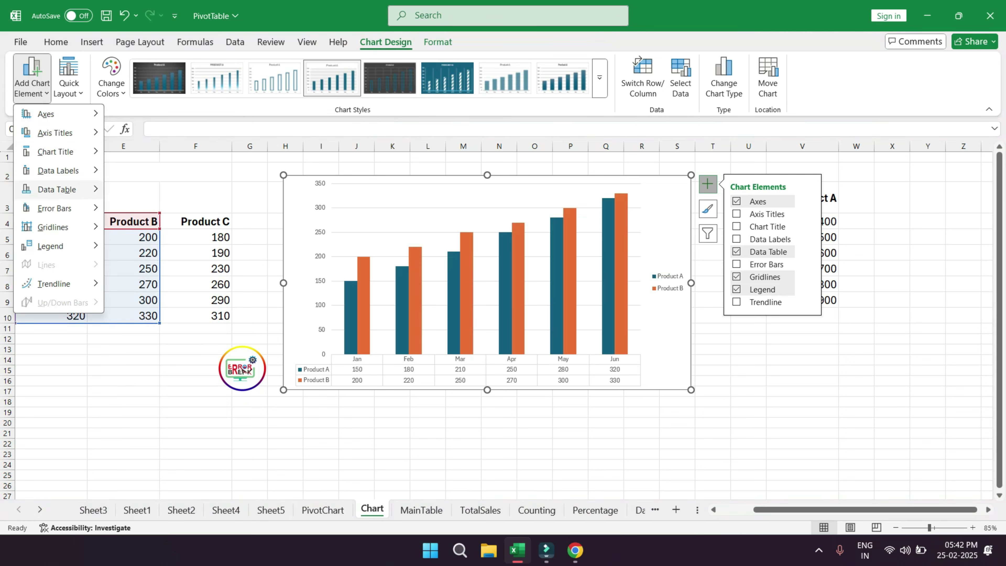
mouse_move(60, 246)
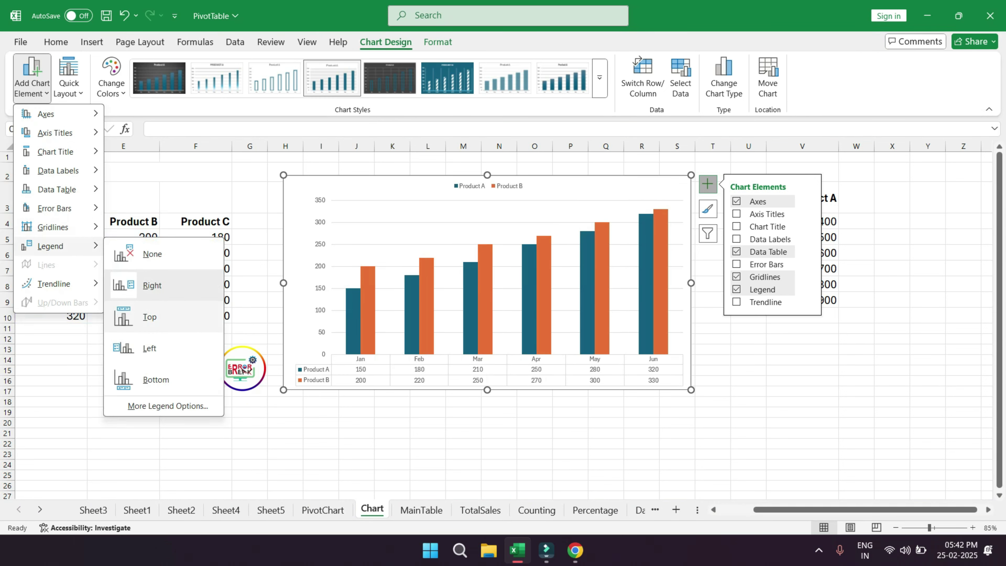